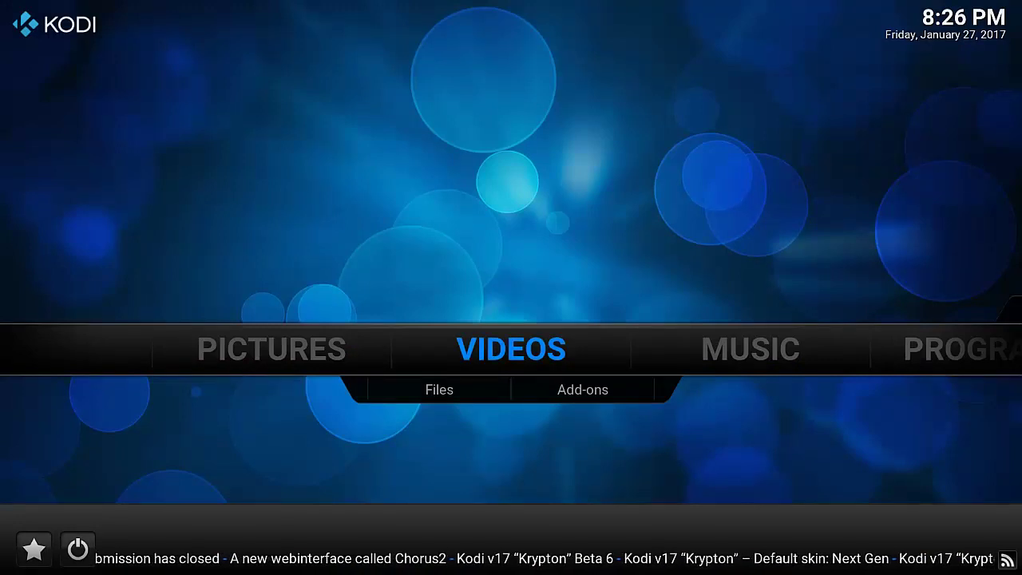
# - Open the add-on settings of Exodus from the video add-ons
pyautogui.press('Down')
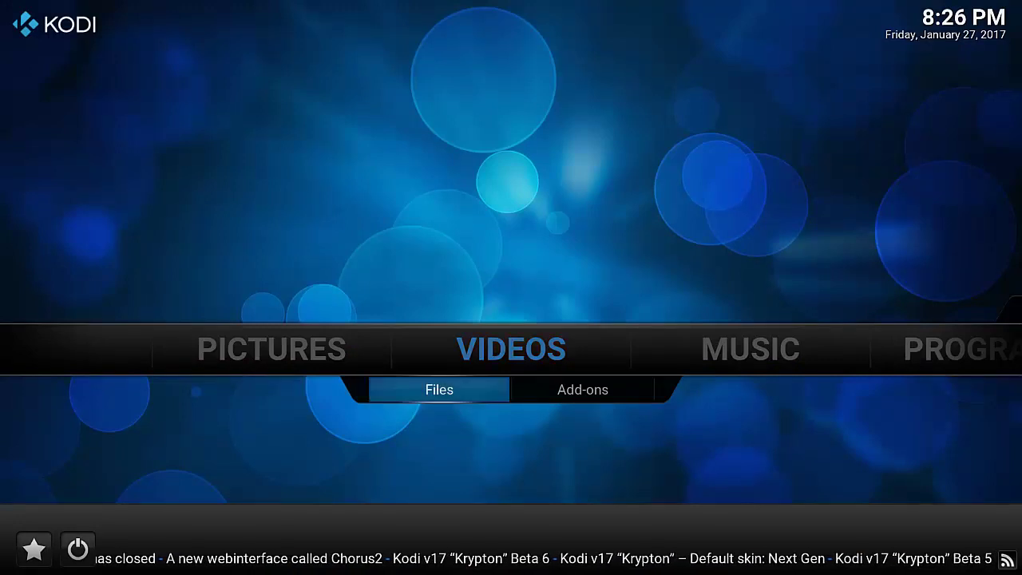
pyautogui.press('Right')
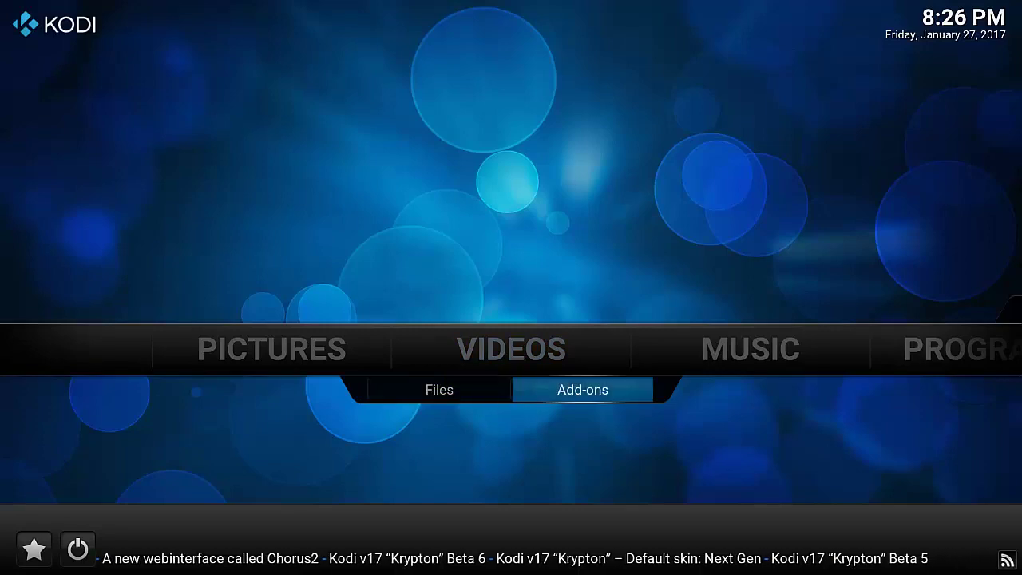
pyautogui.press('Return')
pyautogui.press('Down')
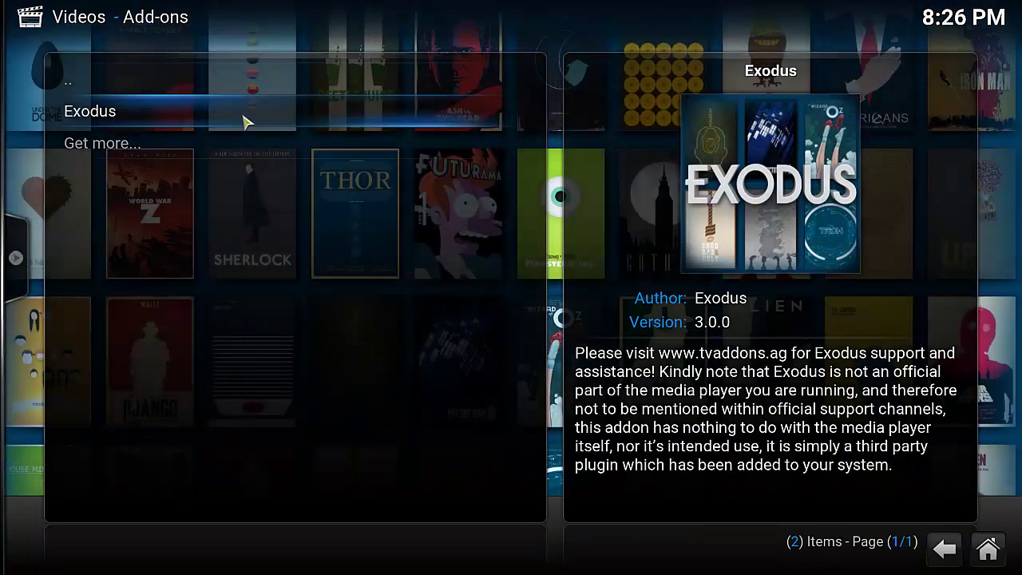
pyautogui.rightClick(244, 120)
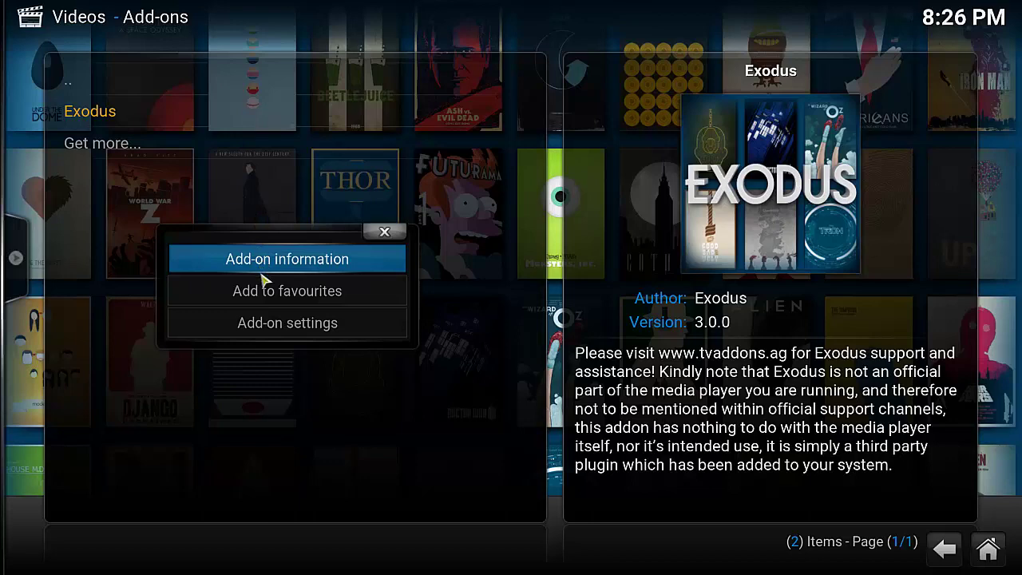
pyautogui.click(278, 326)
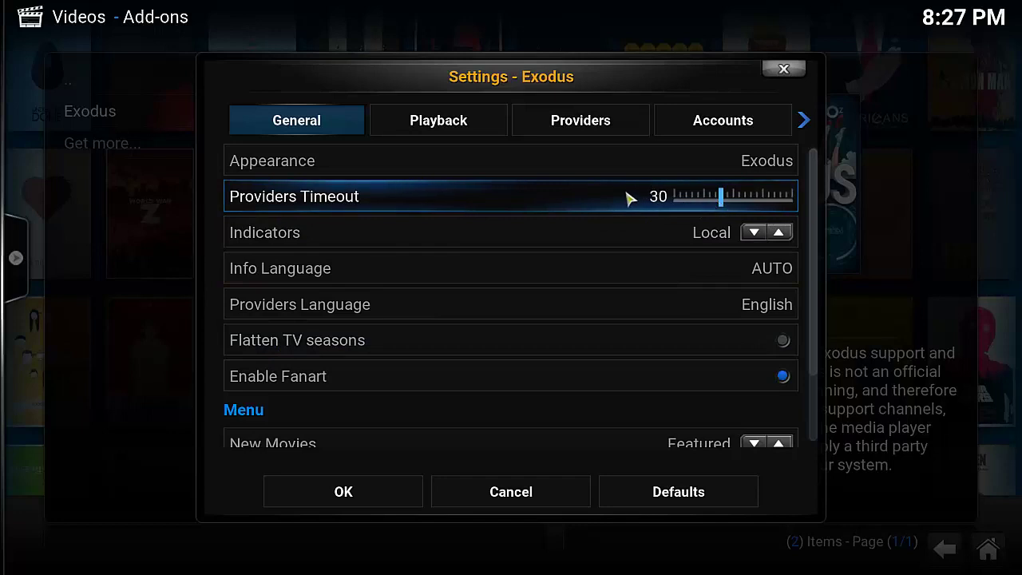
# - Set the Exodus Providers Timeout to 17
pyautogui.press('Down')
pyautogui.press('Up')
pyautogui.press('Left')
pyautogui.press('Left')
pyautogui.press('Left')
pyautogui.press('Left')
pyautogui.press('Left')
pyautogui.press('Left')
pyautogui.press('Left')
pyautogui.press('Left')
pyautogui.press('Left')
pyautogui.press('Left')
pyautogui.press('Left')
pyautogui.press('Left')
pyautogui.press('Left')
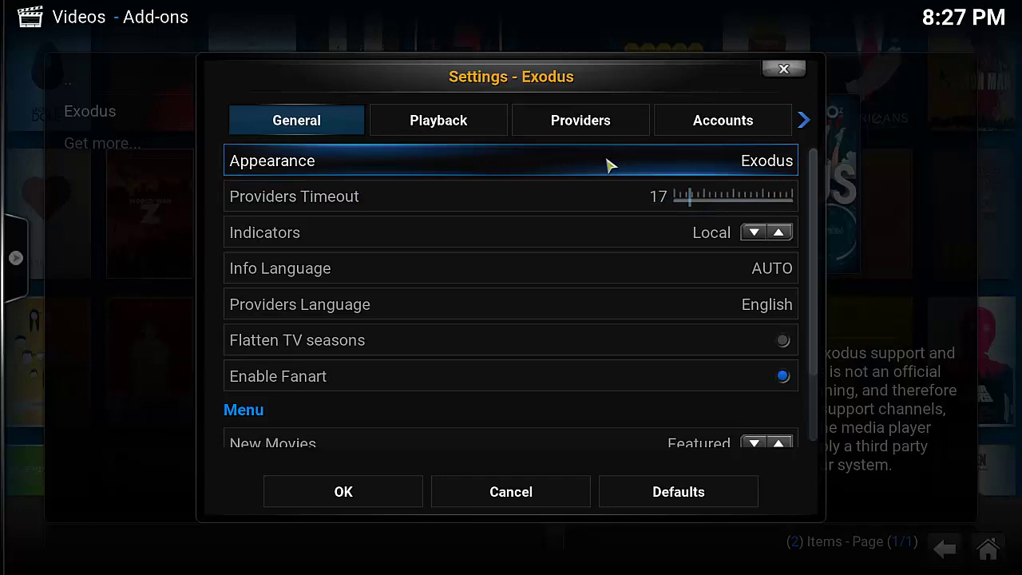
# - Examine the remaining General settings, from the indicators and languages down to the New Movies and New Episodes menu options
pyautogui.press('Down')
pyautogui.press('Down')
pyautogui.press('Down')
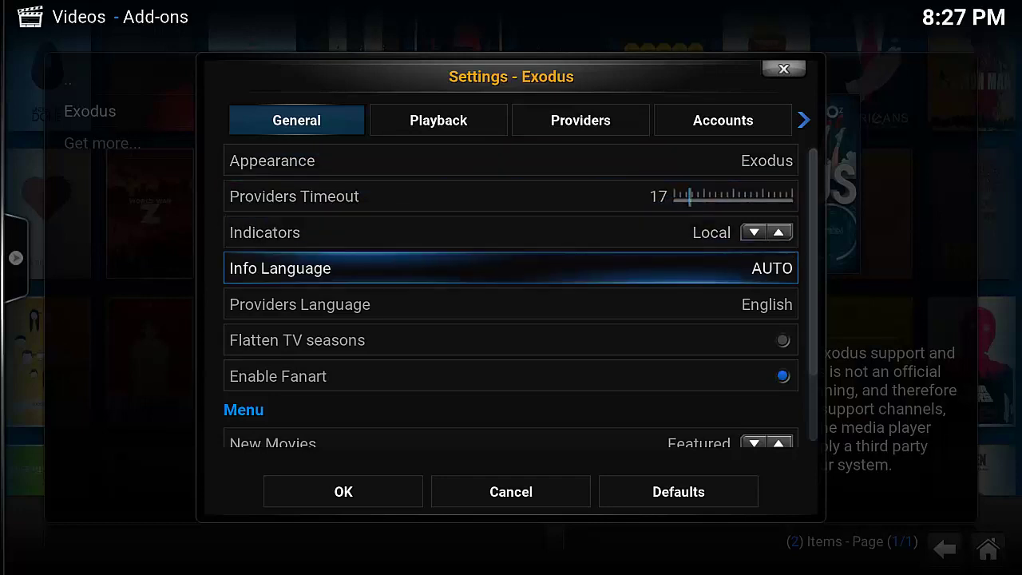
pyautogui.press('Down')
pyautogui.press('Down')
pyautogui.press('Down')
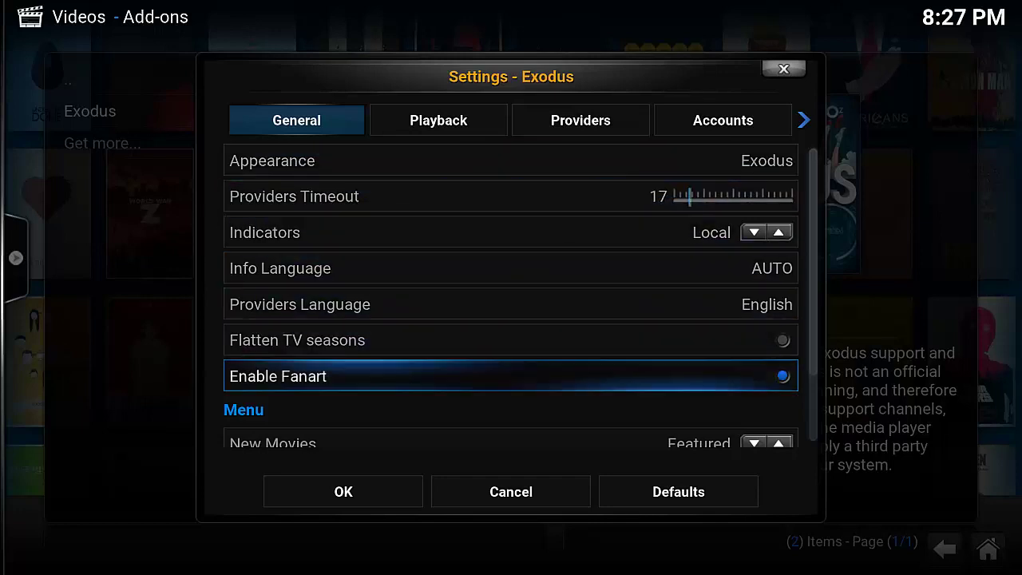
pyautogui.press('Down')
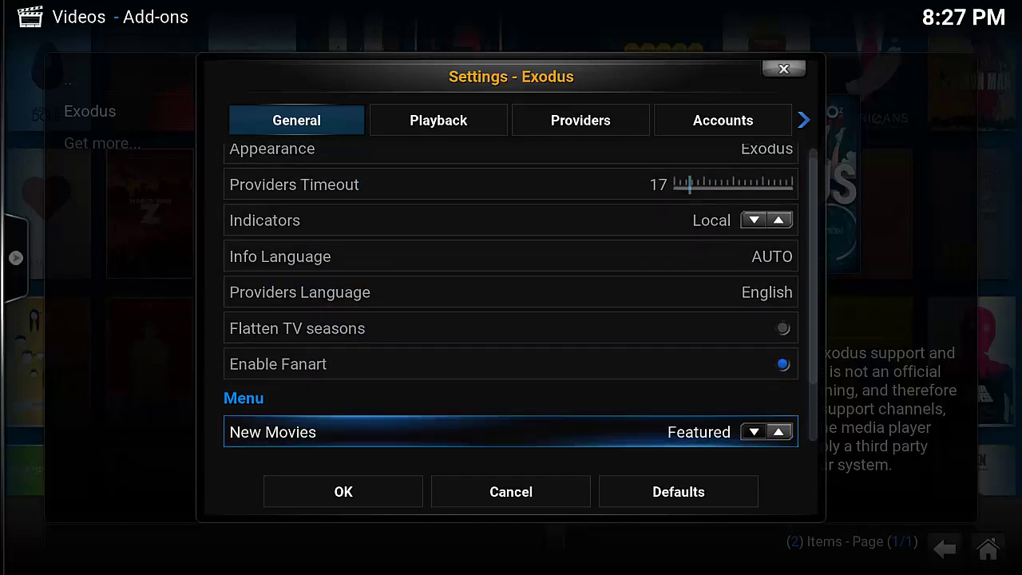
pyautogui.press('Down')
pyautogui.press('Up')
pyautogui.press('Up')
pyautogui.press('Up')
pyautogui.press('Up')
pyautogui.press('Up')
pyautogui.press('Up')
pyautogui.press('Up')
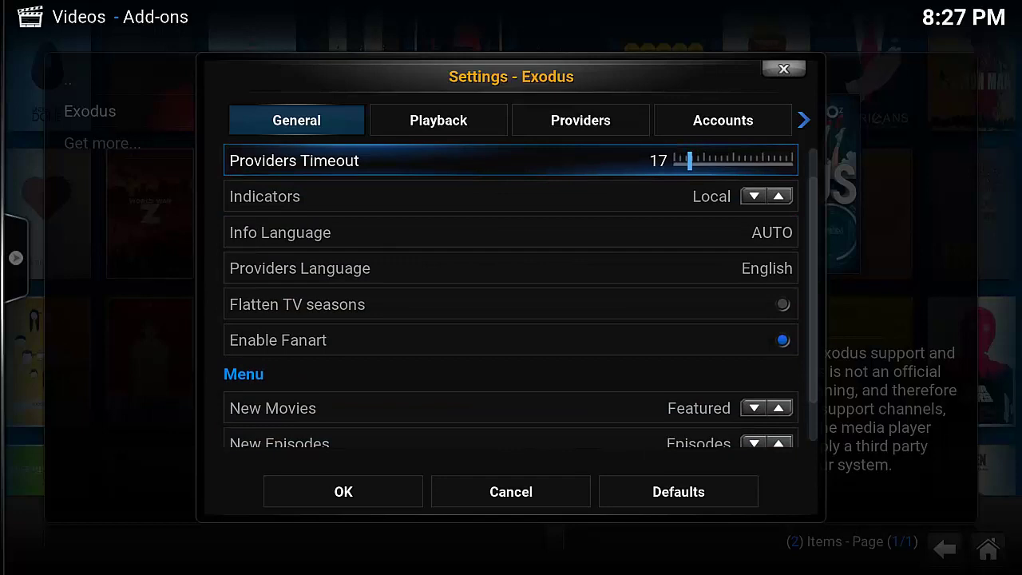
pyautogui.press('Up')
pyautogui.press('Up')
# - Set the default playback action to Auto Play
pyautogui.press('Right')
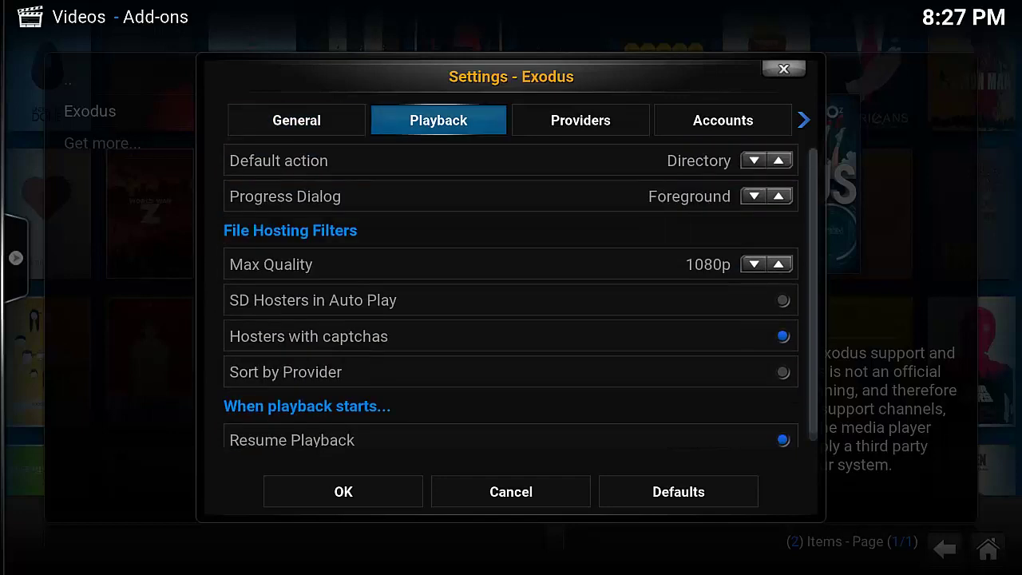
pyautogui.press('Down')
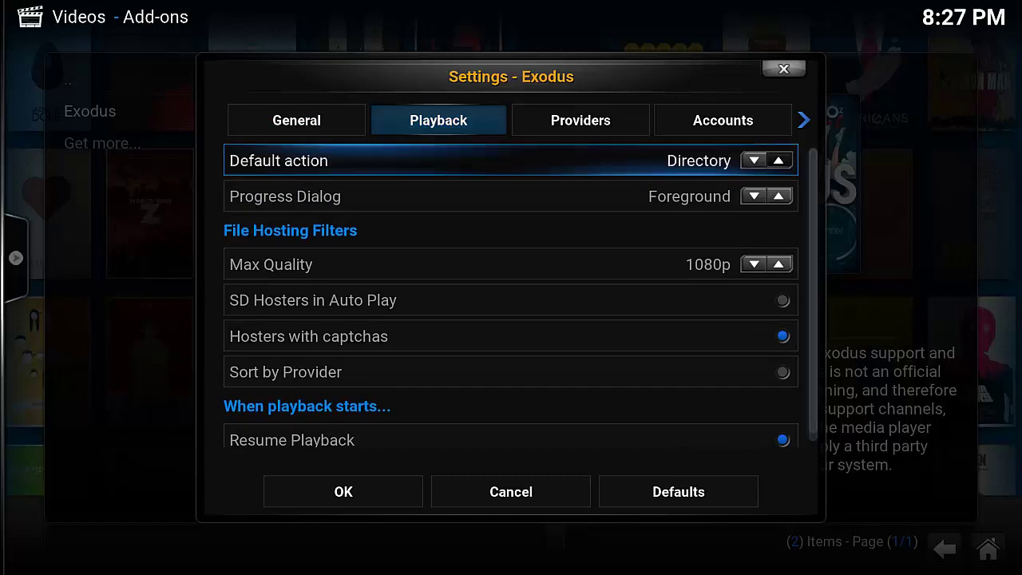
pyautogui.press('Right')
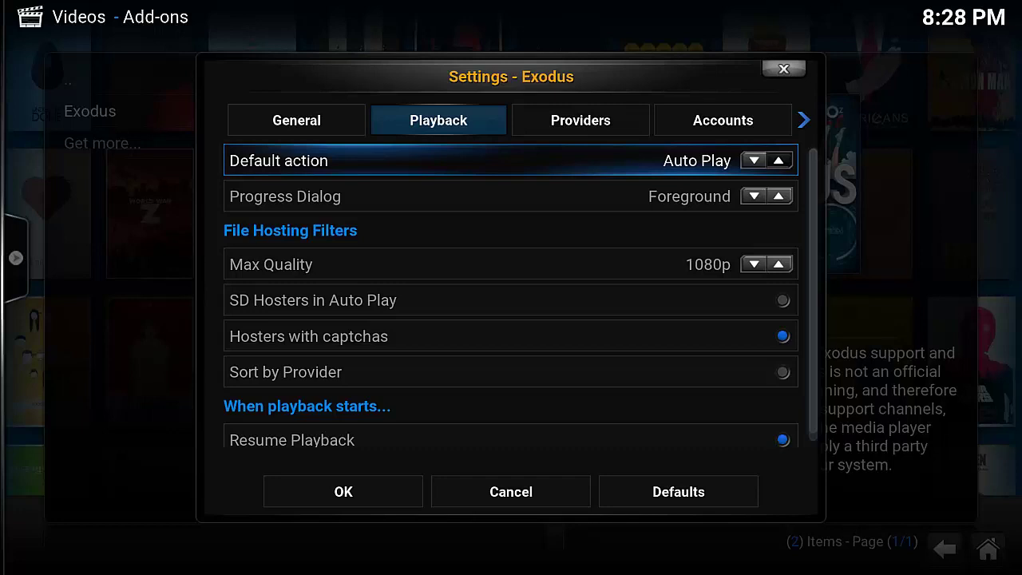
# - Set the playback Progress Dialog to Background
pyautogui.press('Down')
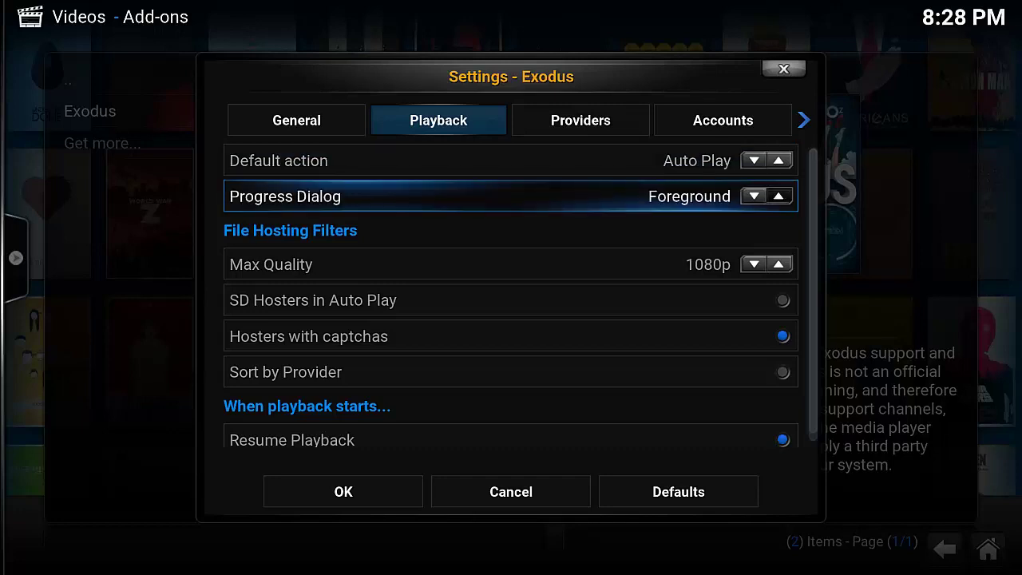
pyautogui.press('Up')
pyautogui.press('Down')
pyautogui.press('Right')
# - Look through the Max Quality options of the file hosting filters and return to 1080p
pyautogui.press('Down')
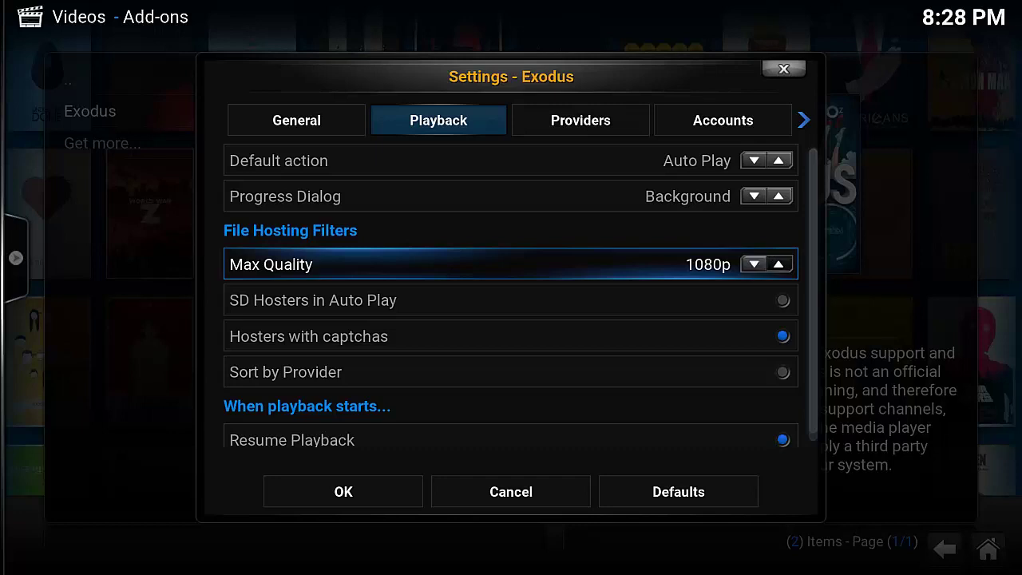
pyautogui.press('Right')
pyautogui.press('Right')
pyautogui.press('Right')
pyautogui.press('Right')
pyautogui.press('Right')
pyautogui.press('Right')
# - Disable the MOVIEFREE provider in the Providers settings
pyautogui.press('Up')
pyautogui.press('Up')
pyautogui.press('Up')
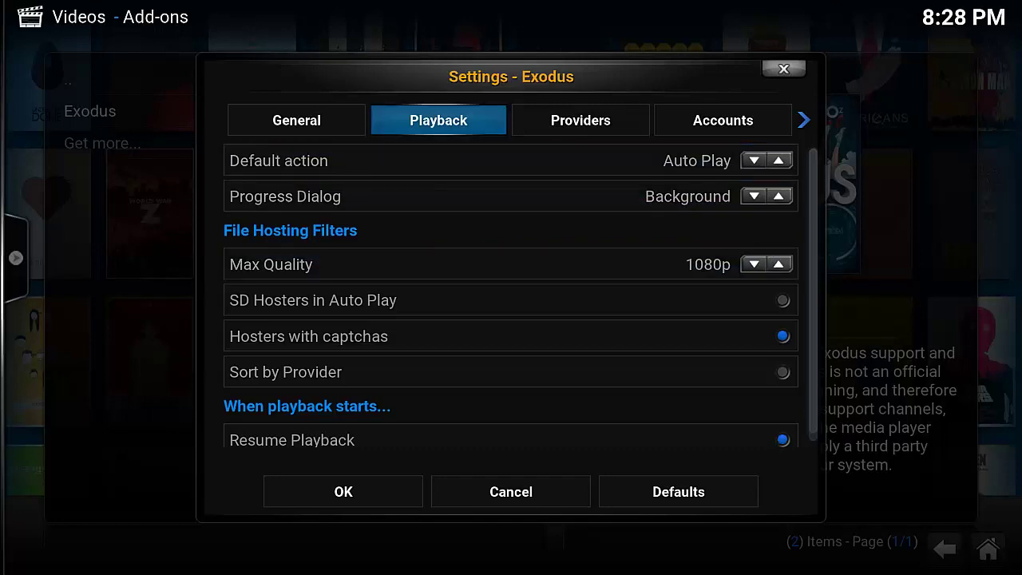
pyautogui.press('Right')
pyautogui.press('Right')
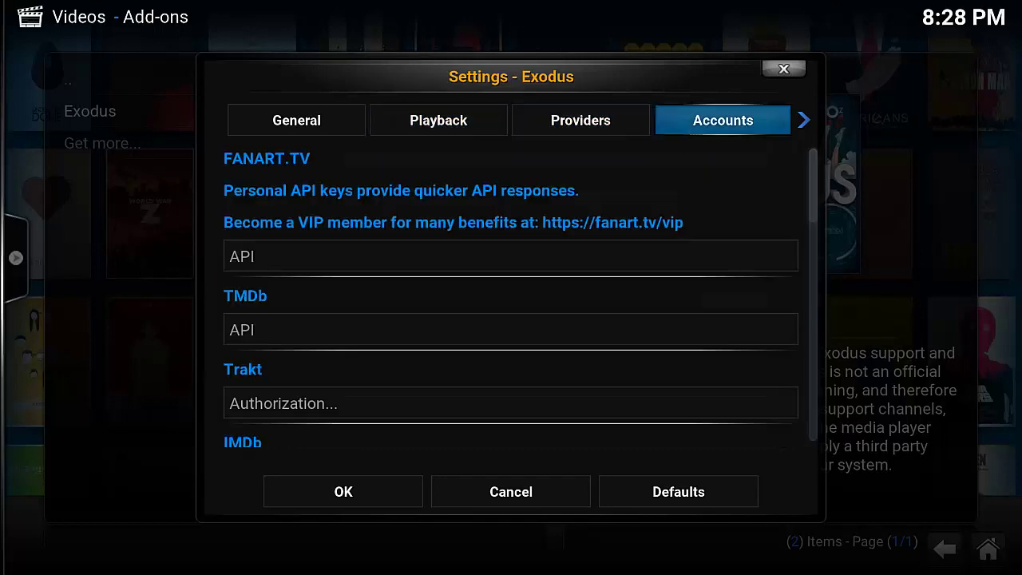
pyautogui.press('Left')
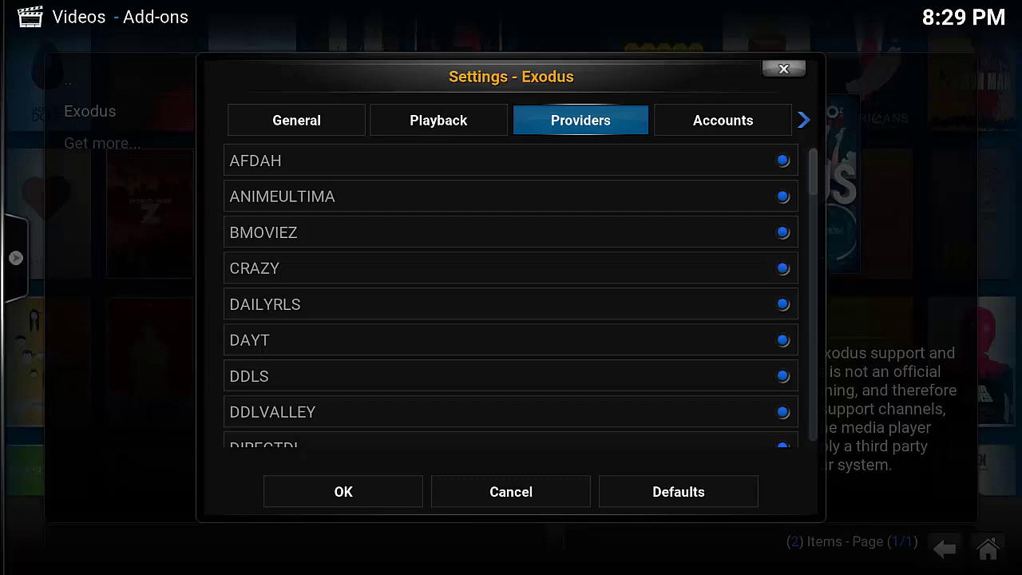
pyautogui.press('Down')
pyautogui.press('Down')
pyautogui.press('Down')
pyautogui.press('Down')
pyautogui.press('Down')
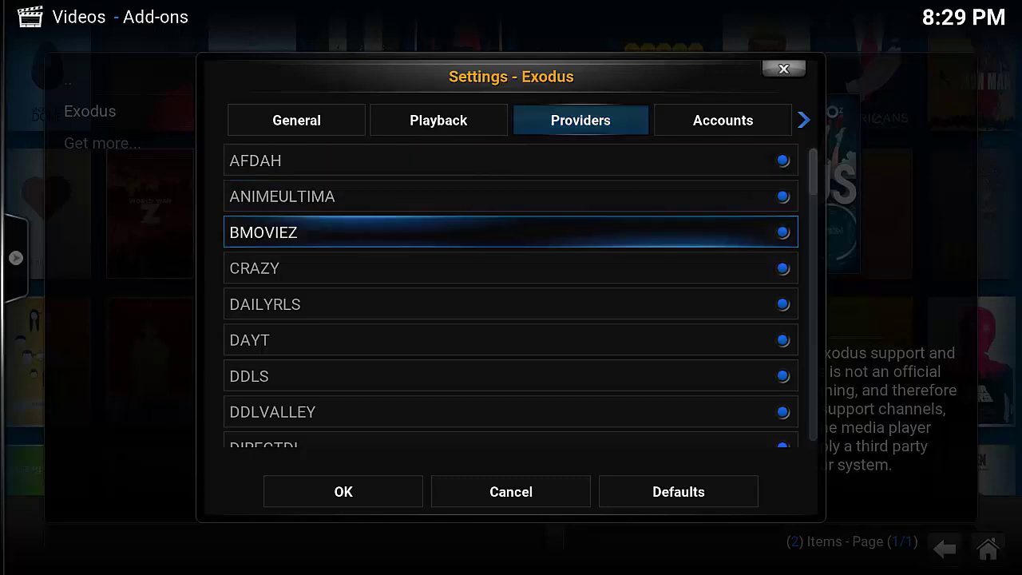
pyautogui.press('Down')
pyautogui.press('Down')
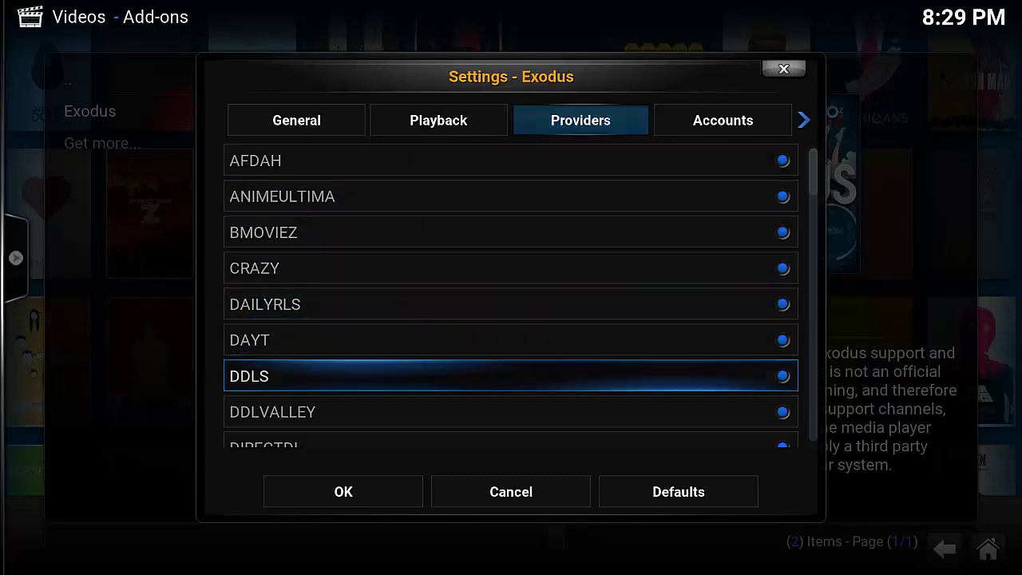
pyautogui.press('Down')
pyautogui.press('Down')
pyautogui.press('Down')
pyautogui.press('Down')
pyautogui.press('Down')
pyautogui.press('Down')
pyautogui.press('Down')
pyautogui.press('Down')
pyautogui.press('Down')
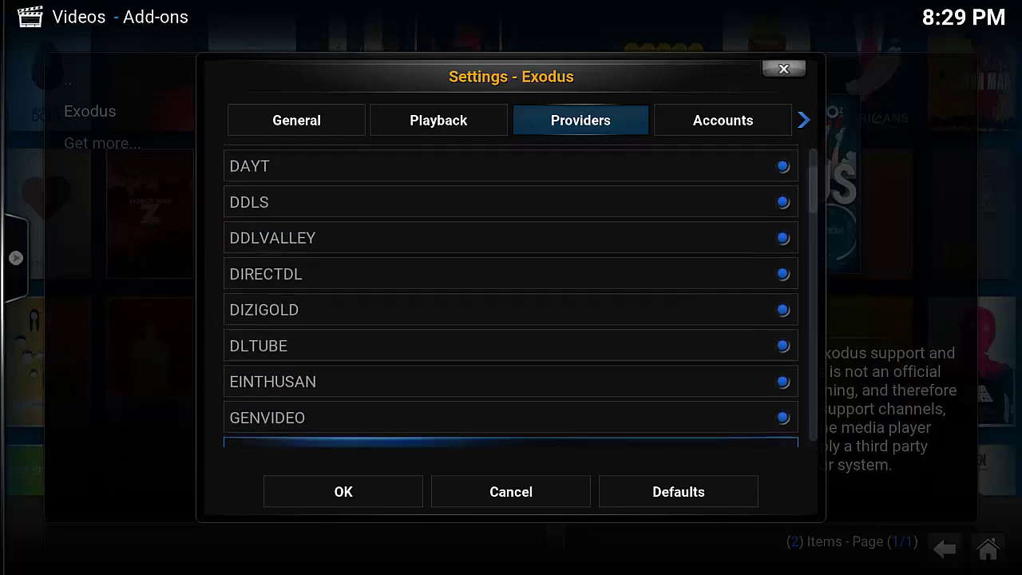
pyautogui.press('Down')
pyautogui.press('Down')
pyautogui.press('Down')
pyautogui.press('Down')
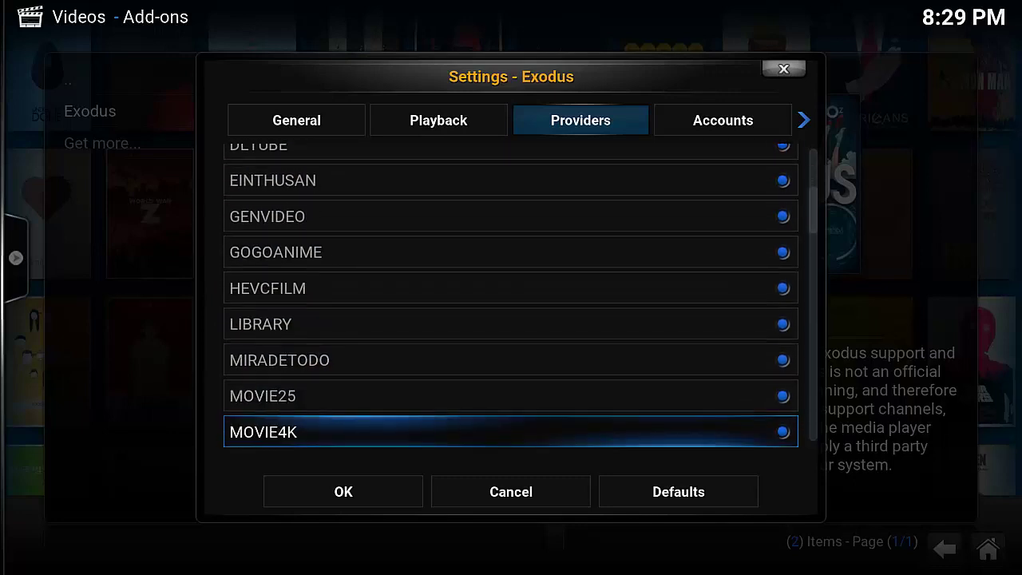
pyautogui.press('Down')
pyautogui.press('Down')
pyautogui.press('Up')
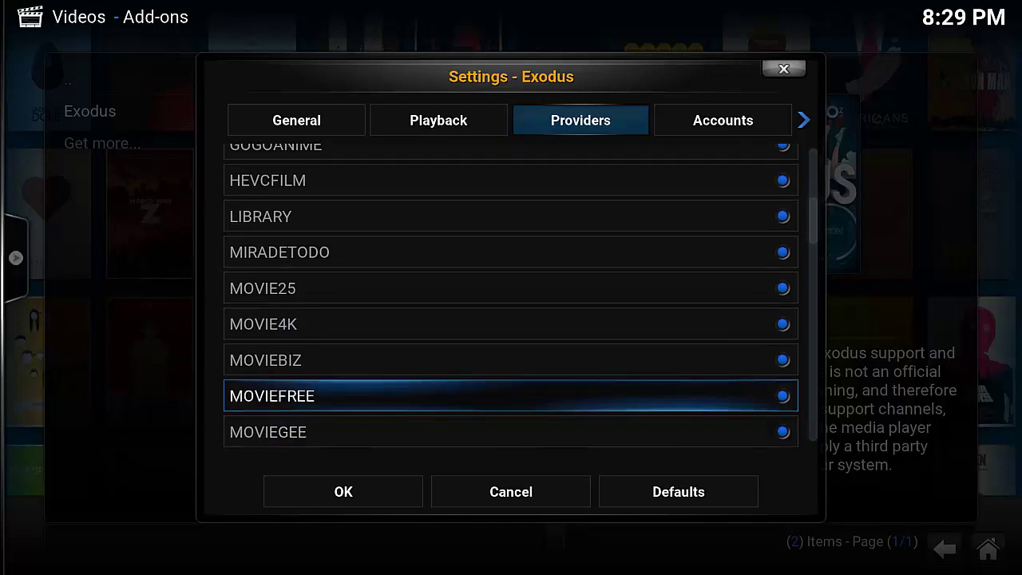
pyautogui.press('Return')
# - Disable the ONLINEDIZI provider
pyautogui.press('Down')
pyautogui.press('Down')
pyautogui.press('Down')
pyautogui.press('Down')
pyautogui.press('Down')
pyautogui.press('Down')
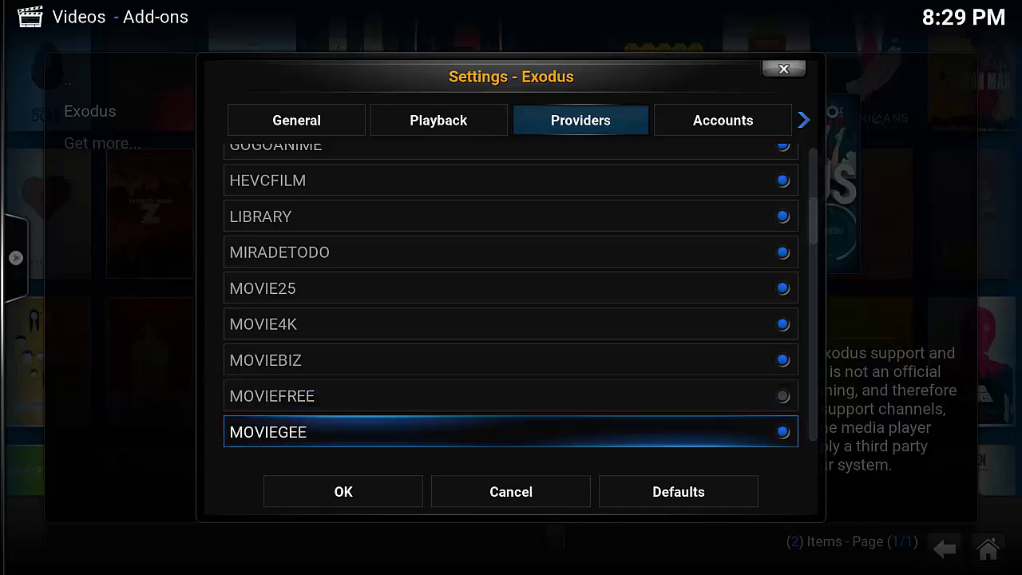
pyautogui.press('Down')
pyautogui.press('Down')
pyautogui.press('Return')
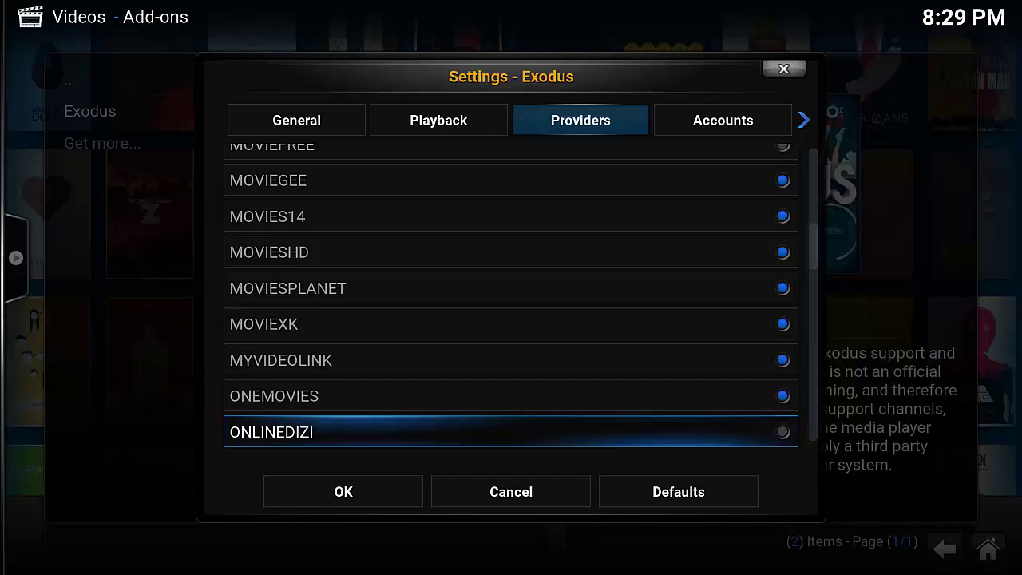
# - Disable the TORBA provider
pyautogui.press('Down')
pyautogui.press('Down')
pyautogui.press('Down')
pyautogui.press('Down')
pyautogui.press('Down')
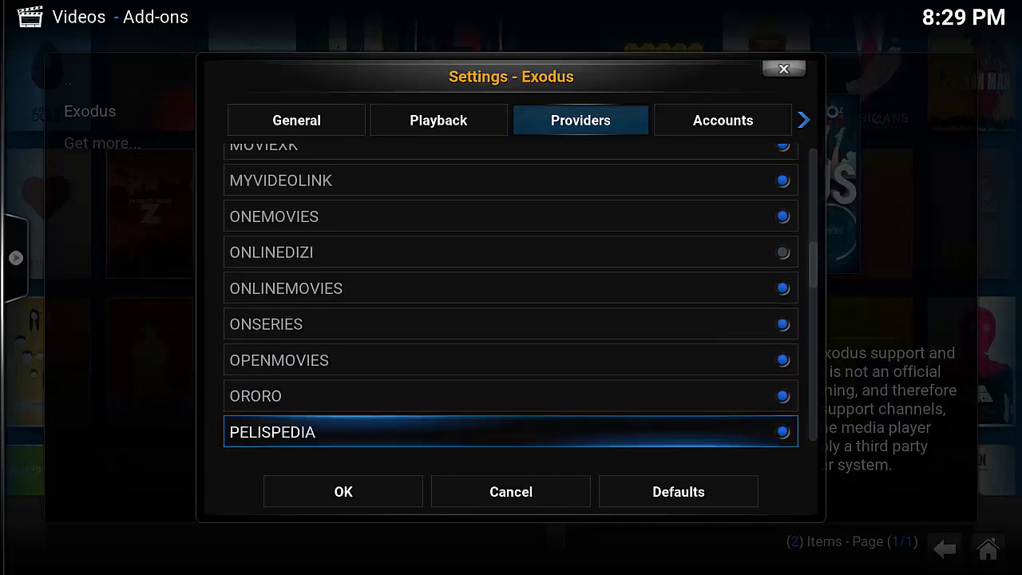
pyautogui.press('Down')
pyautogui.press('Down')
pyautogui.press('Down')
pyautogui.press('Down')
pyautogui.press('Down')
pyautogui.press('Down')
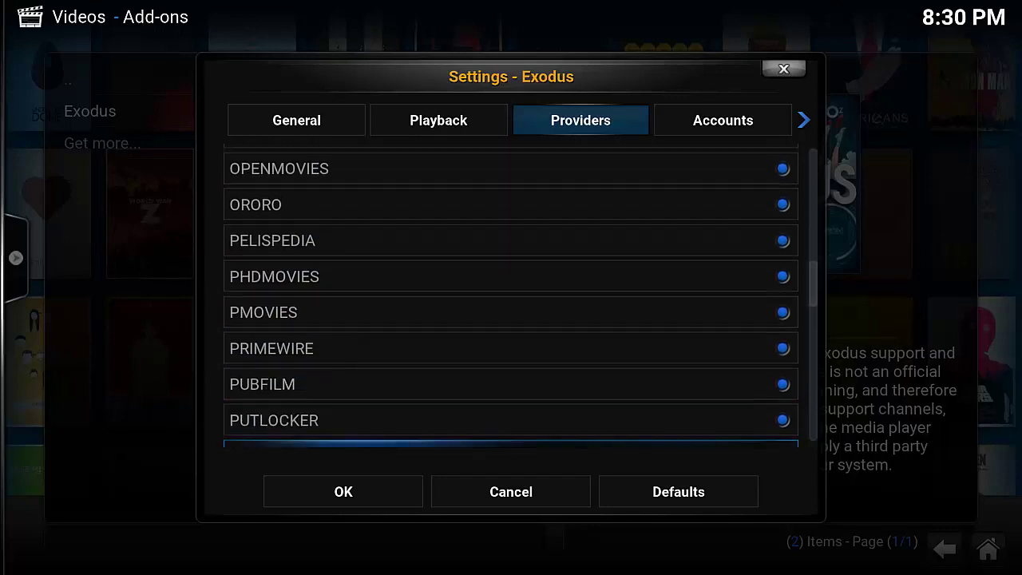
pyautogui.press('Down')
pyautogui.press('Down')
pyautogui.press('Down')
pyautogui.press('Down')
pyautogui.press('Down')
pyautogui.press('Down')
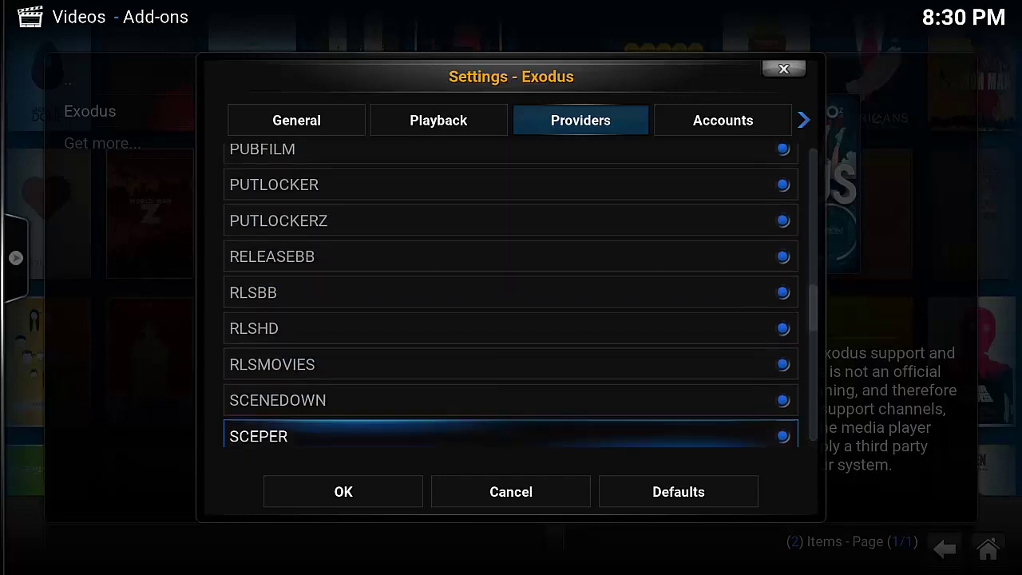
pyautogui.press('Down')
pyautogui.press('Down')
pyautogui.press('Down')
pyautogui.press('Down')
pyautogui.press('Down')
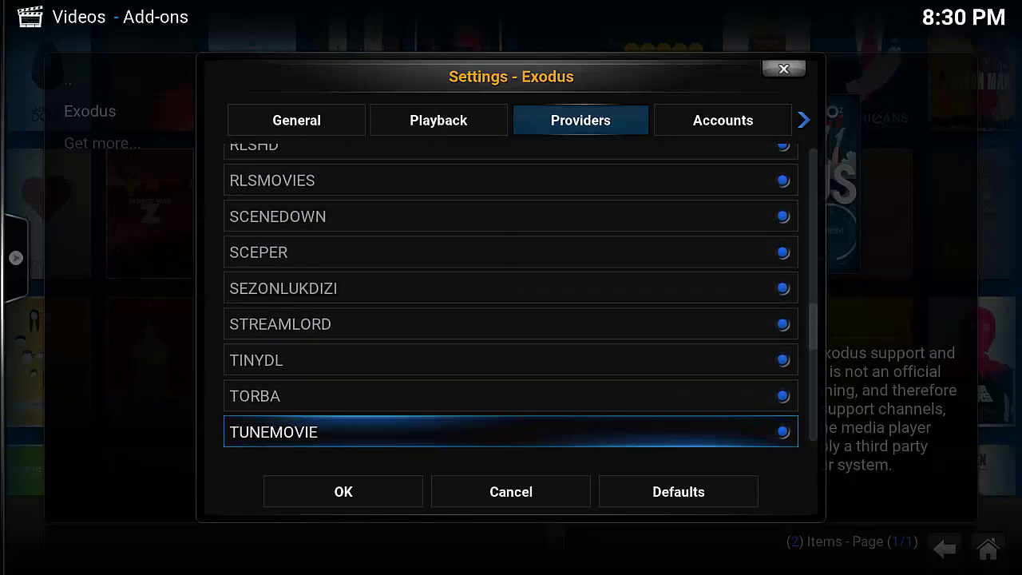
pyautogui.press('Up')
pyautogui.press('Return')
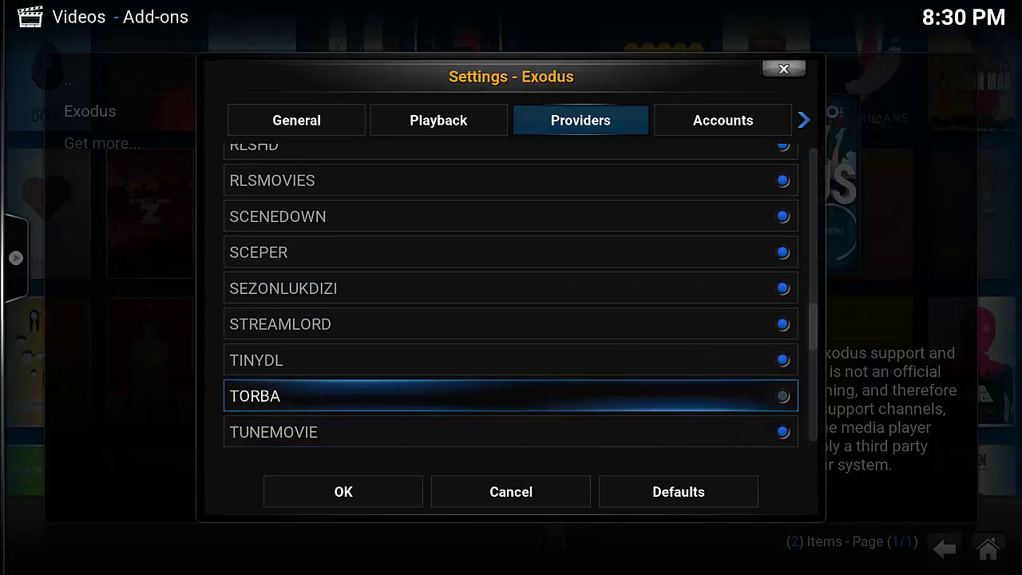
# - Disable the WATCHFREE provider
pyautogui.press('Down')
pyautogui.press('Down')
pyautogui.press('Down')
pyautogui.press('Down')
pyautogui.press('Down')
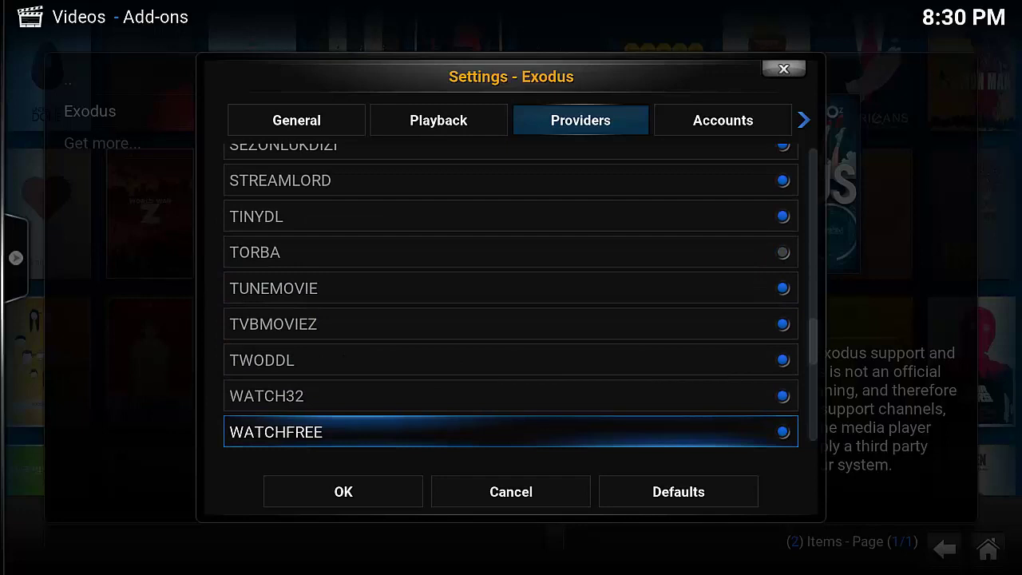
pyautogui.press('Return')
# - Disable the XMOVIES provider
pyautogui.press('Down')
pyautogui.press('Down')
pyautogui.press('Down')
pyautogui.press('Down')
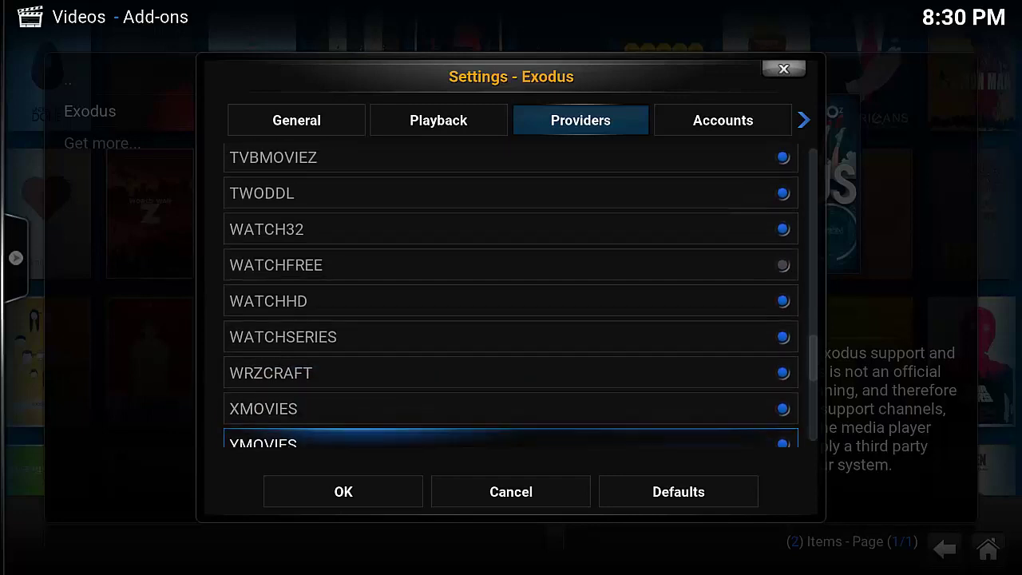
pyautogui.press('Return')
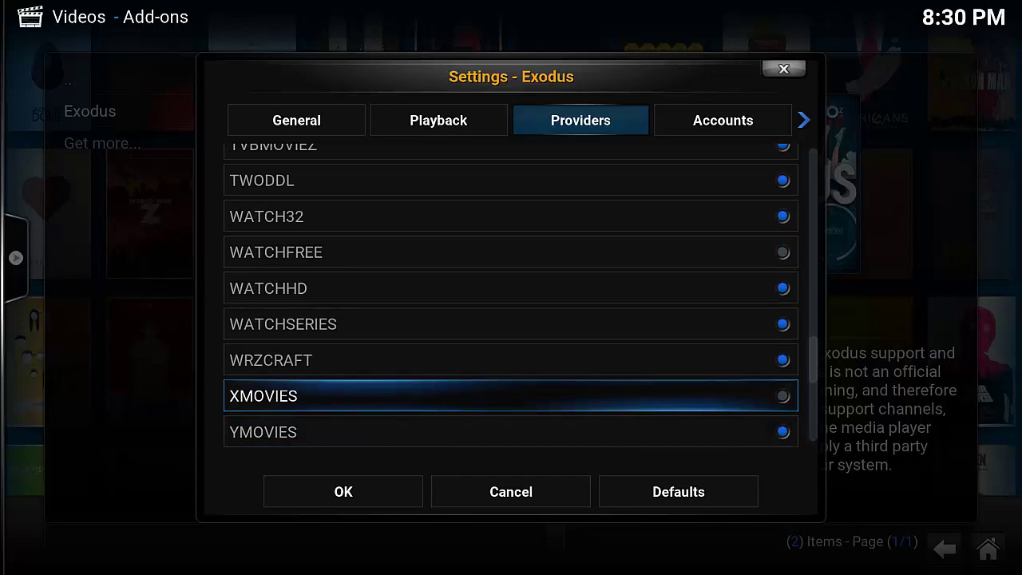
# - Review the account settings for Fanart.tv, TMDb, Trakt, IMDb, RealDebrid and Premiumize
pyautogui.press('Up')
pyautogui.press('Up')
pyautogui.press('Up')
pyautogui.press('Up')
pyautogui.press('Up')
pyautogui.press('Up')
pyautogui.press('Up')
pyautogui.press('Up')
pyautogui.press('Up')
pyautogui.press('Up')
pyautogui.press('Up')
pyautogui.press('Up')
pyautogui.press('Up')
pyautogui.press('Up')
pyautogui.press('Up')
pyautogui.press('Up')
pyautogui.press('Up')
pyautogui.press('Up')
pyautogui.press('Up')
pyautogui.press('Up')
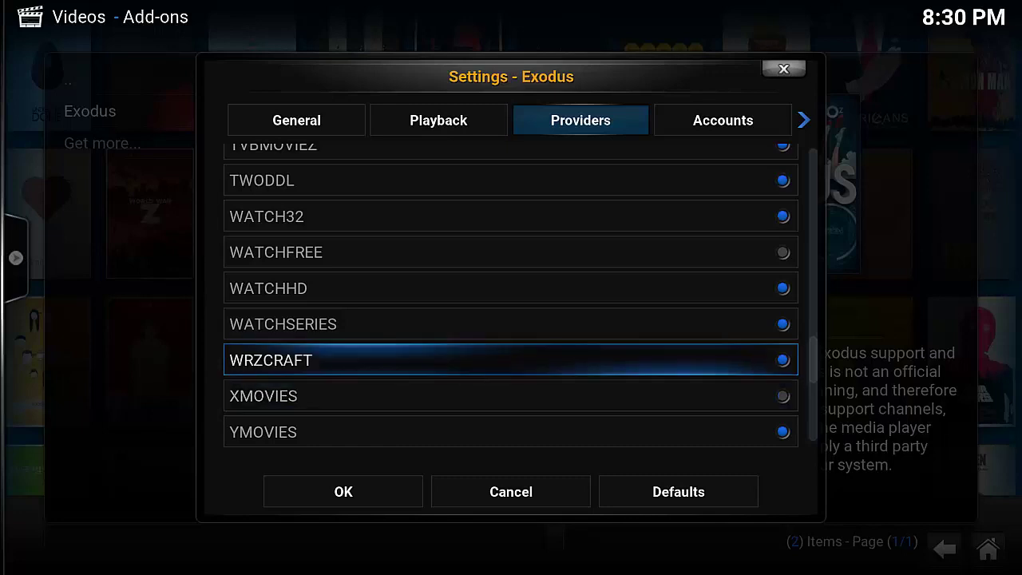
pyautogui.press('Up')
pyautogui.press('Up')
pyautogui.press('Up')
pyautogui.press('Up')
pyautogui.press('Up')
pyautogui.press('Up')
pyautogui.press('Up')
pyautogui.press('Up')
pyautogui.press('Up')
pyautogui.press('Up')
pyautogui.press('Up')
pyautogui.press('Up')
pyautogui.press('Up')
pyautogui.press('Up')
pyautogui.press('Up')
pyautogui.press('Up')
pyautogui.press('Up')
pyautogui.press('Up')
pyautogui.press('Up')
pyautogui.press('Up')
pyautogui.press('Up')
pyautogui.press('Right')
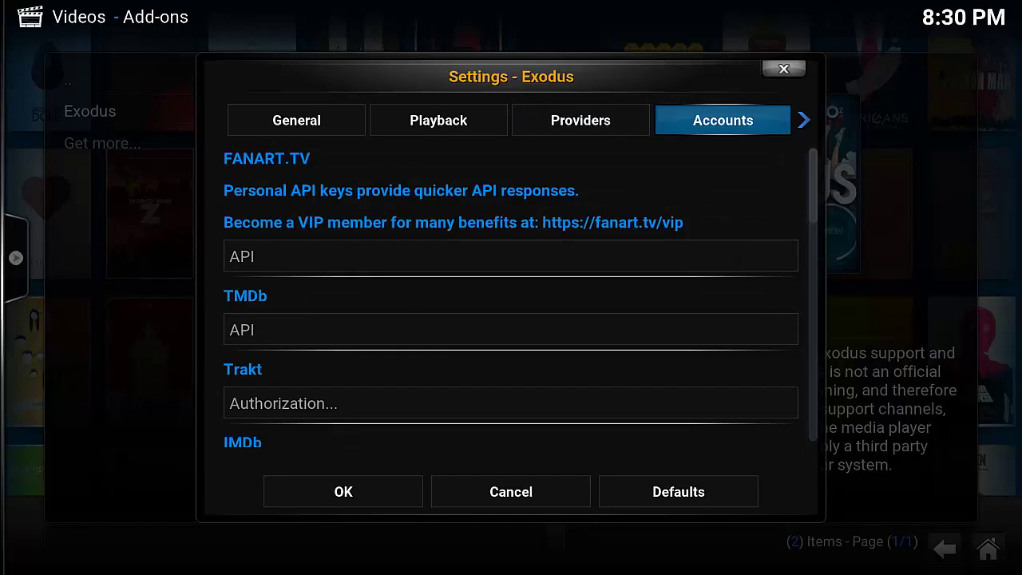
pyautogui.press('Down')
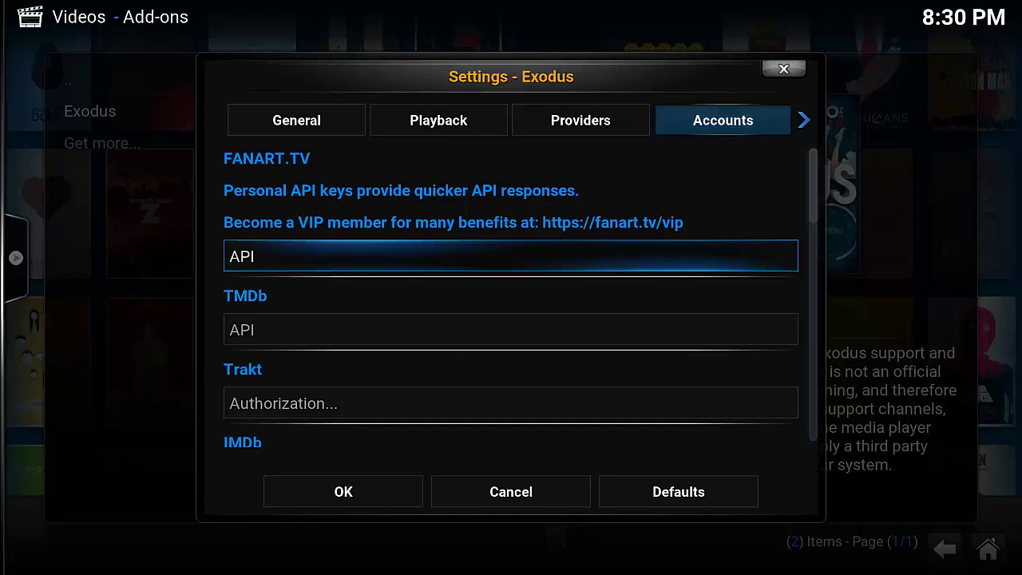
pyautogui.press('Down')
pyautogui.press('Down')
pyautogui.press('Down')
pyautogui.press('Down')
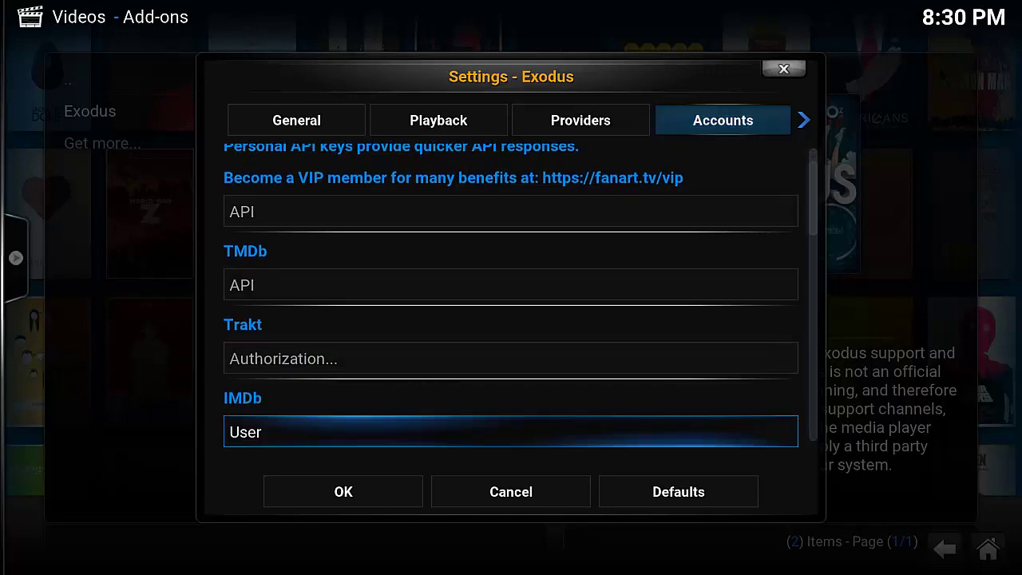
pyautogui.press('Down')
pyautogui.press('Up')
pyautogui.press('Up')
pyautogui.press('Up')
pyautogui.press('Up')
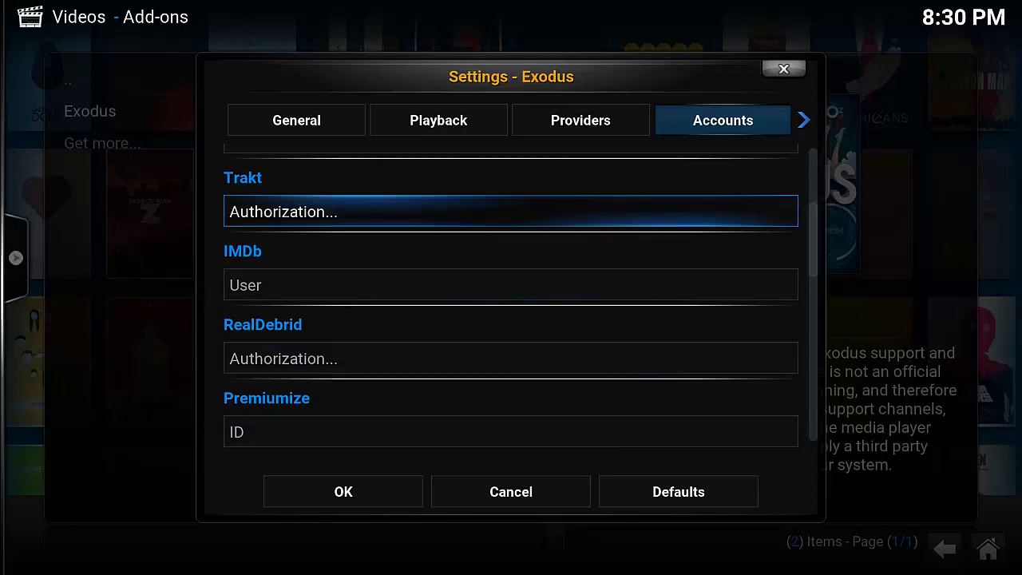
pyautogui.press('Up')
pyautogui.press('Up')
# - Look over the download and subtitle settings of the add-on
pyautogui.press('Right')
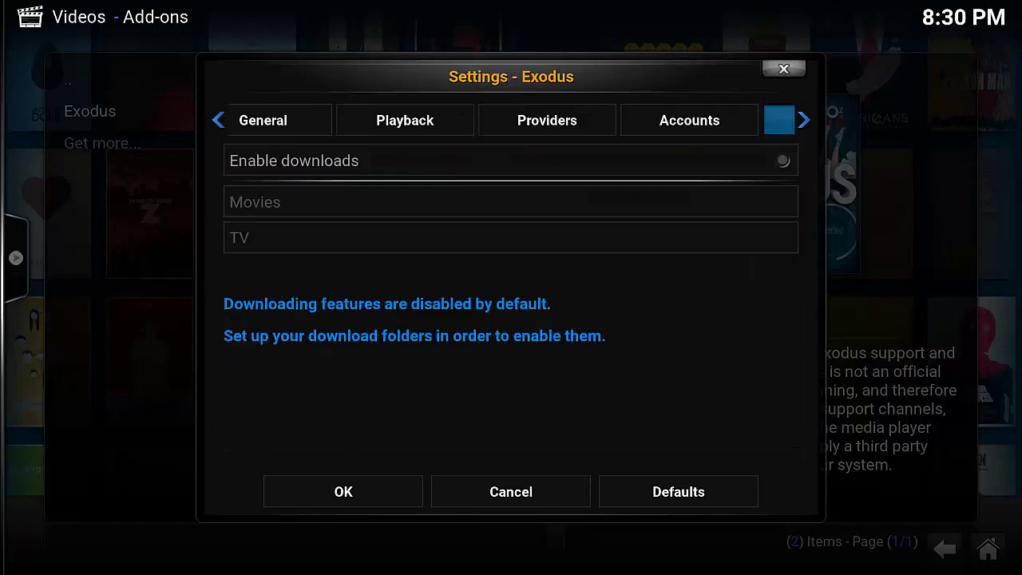
pyautogui.press('Left')
pyautogui.press('Left')
pyautogui.press('Right')
pyautogui.press('Right')
pyautogui.press('Right')
pyautogui.press('Left')
pyautogui.press('Left')
pyautogui.press('Left')
pyautogui.press('Left')
pyautogui.press('Left')
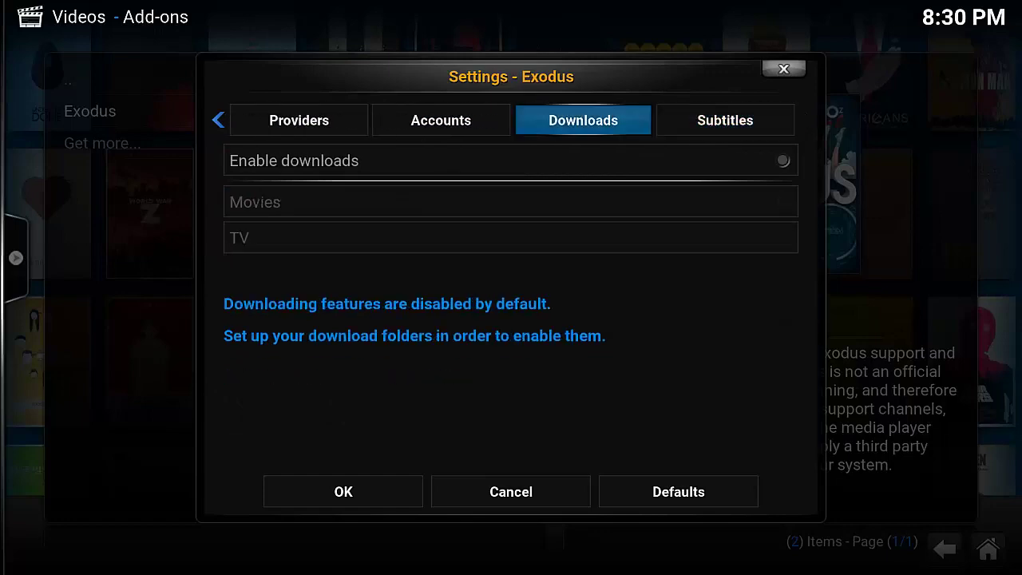
pyautogui.press('Left')
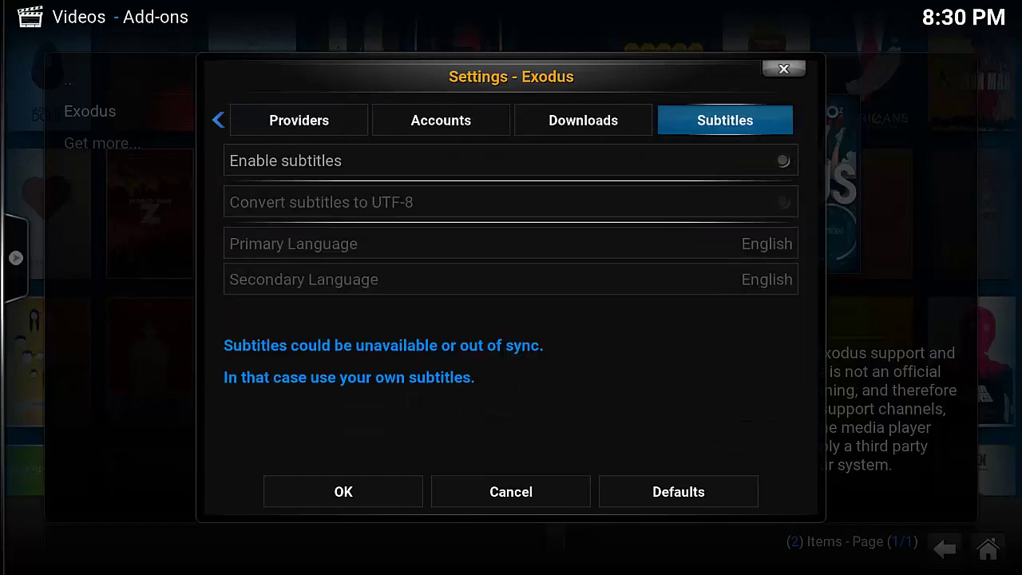
# - Recheck the general settings, in particular the Providers Timeout value
pyautogui.press('Right')
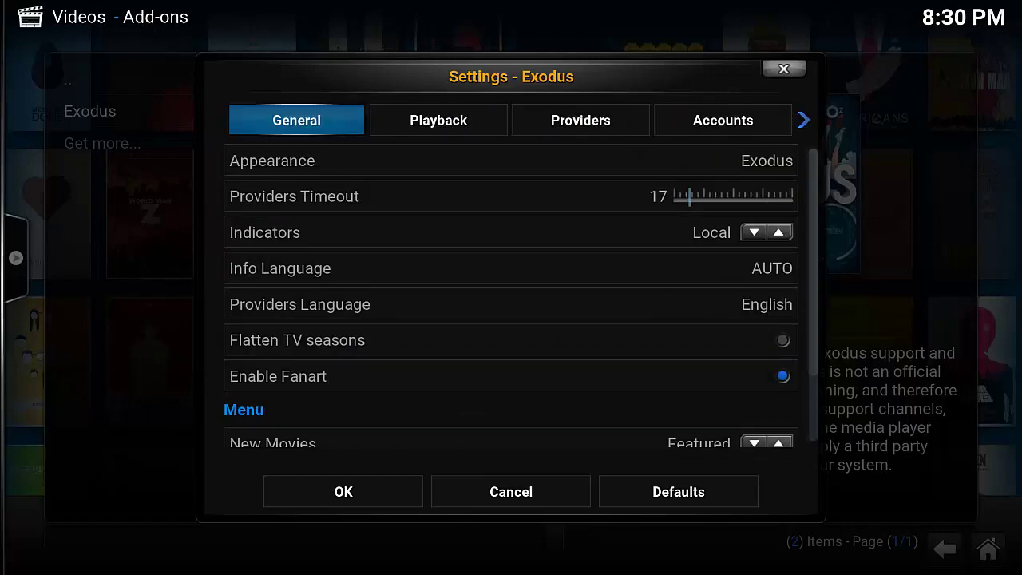
pyautogui.press('Down')
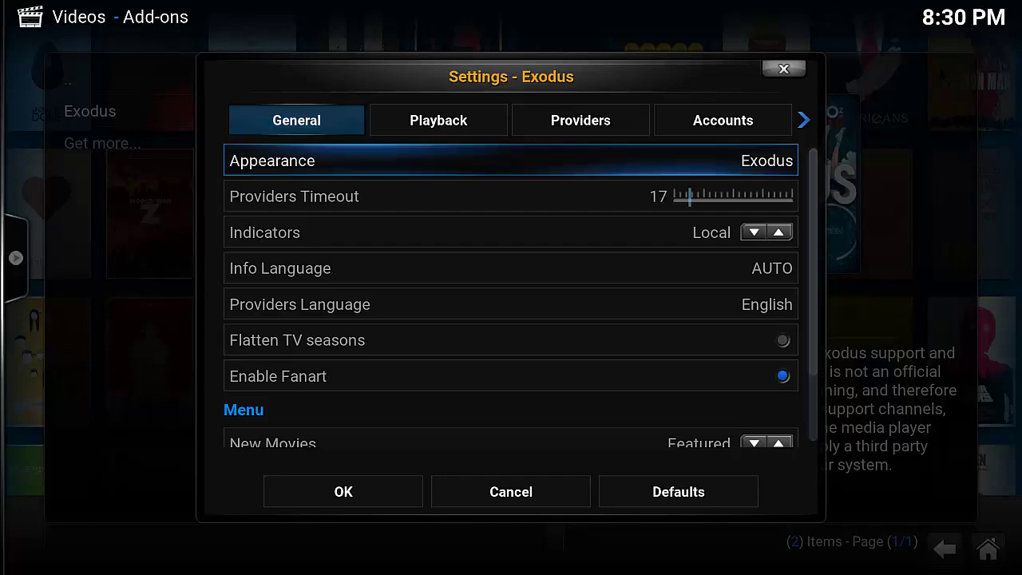
pyautogui.press('Down')
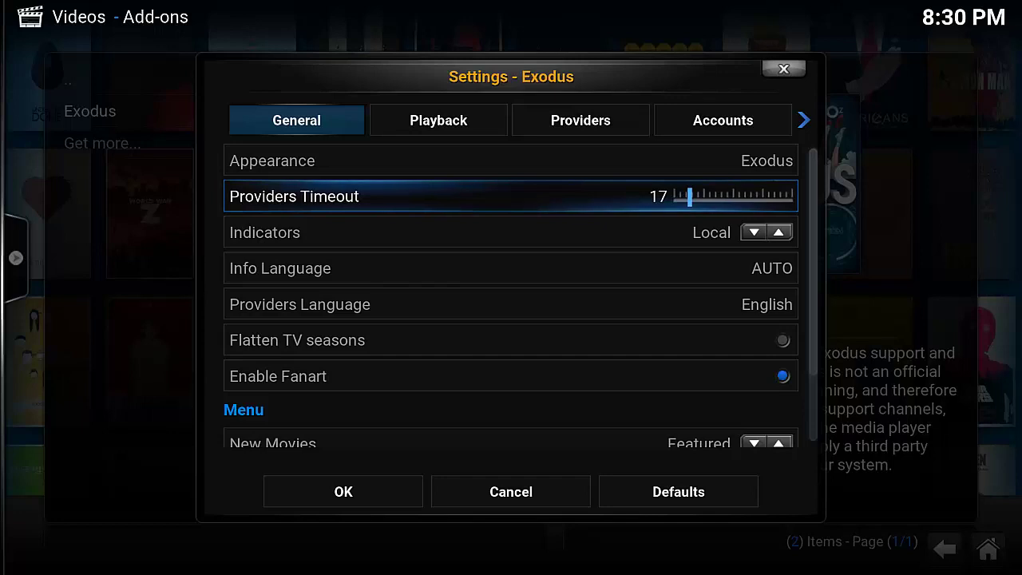
pyautogui.press('Right')
pyautogui.press('Left')
pyautogui.press('Up')
pyautogui.press('Up')
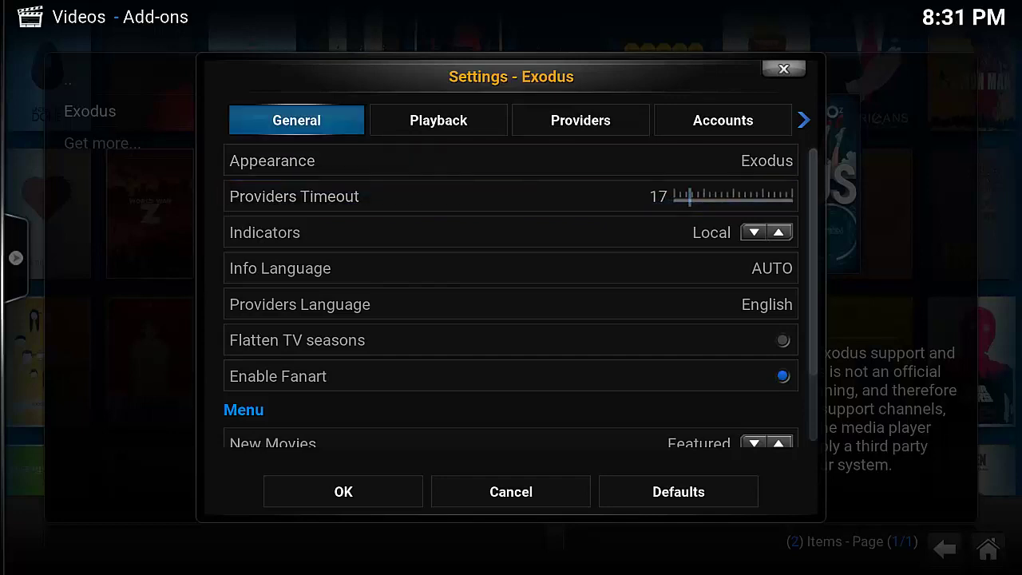
# - Review the playback settings from Default action and Progress Dialog through the file hosting filters to Resume Playback
pyautogui.press('Right')
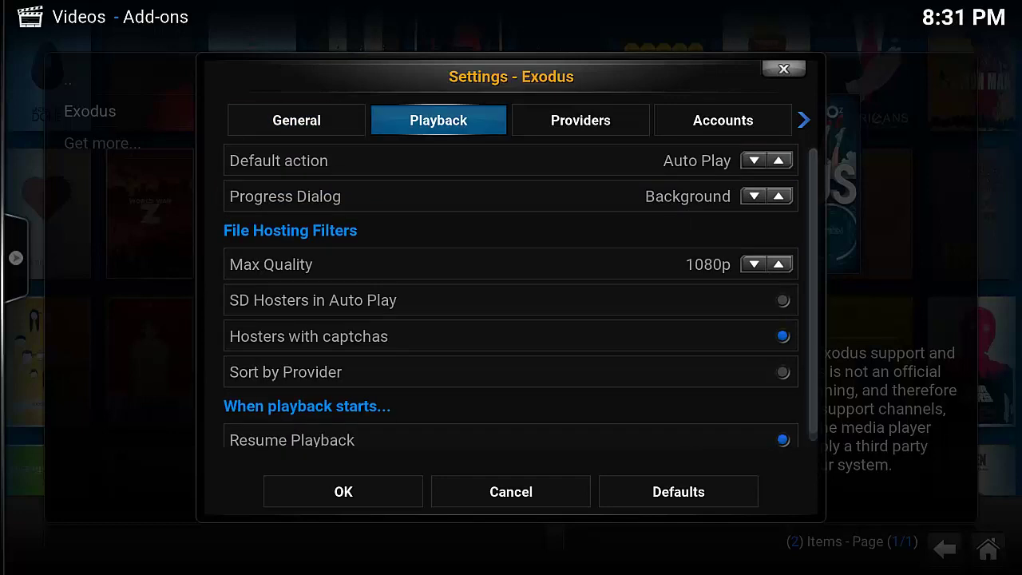
pyautogui.press('Down')
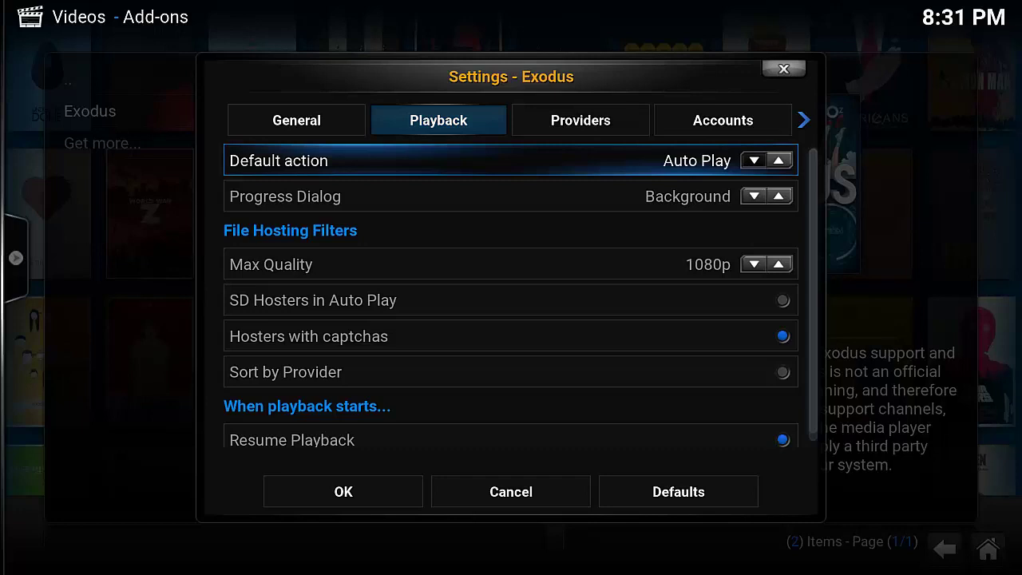
pyautogui.press('Down')
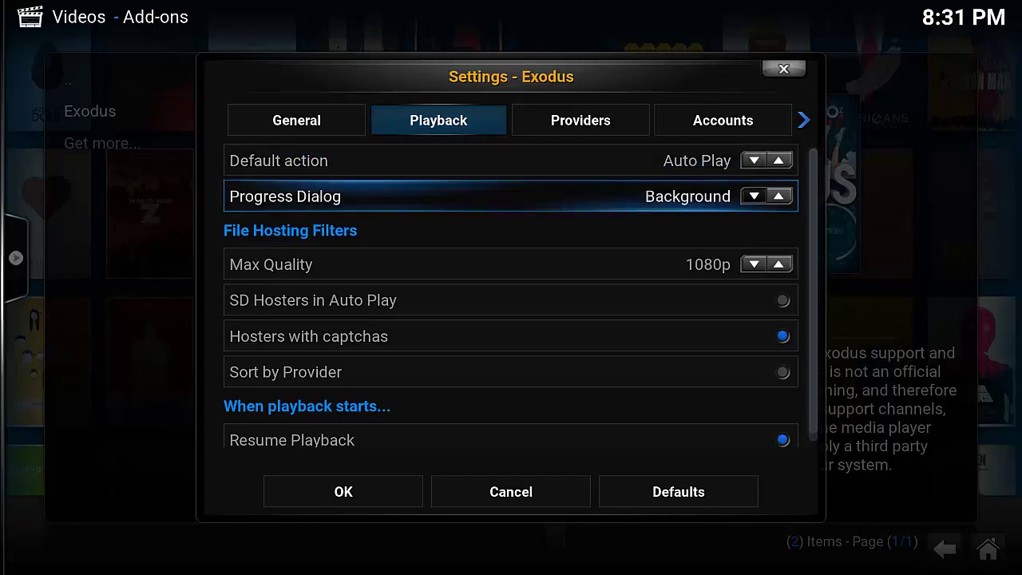
pyautogui.press('Down')
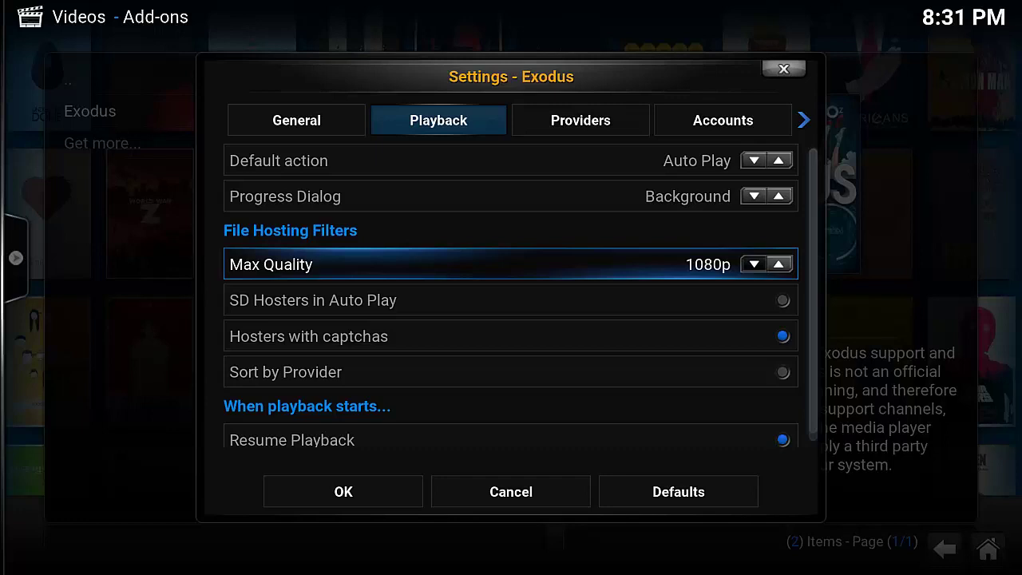
pyautogui.press('Down')
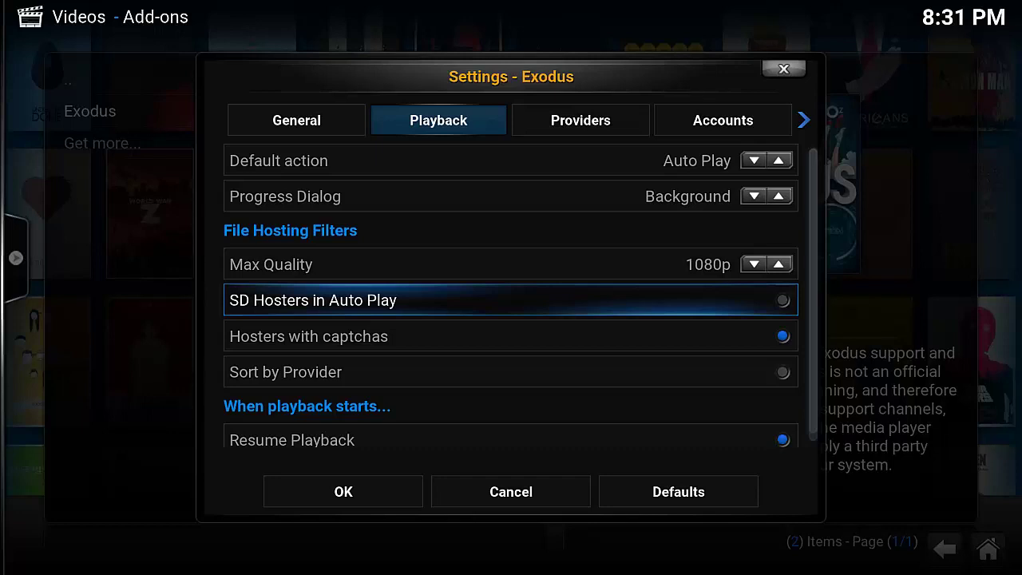
pyautogui.press('Down')
pyautogui.press('Down')
pyautogui.press('Down')
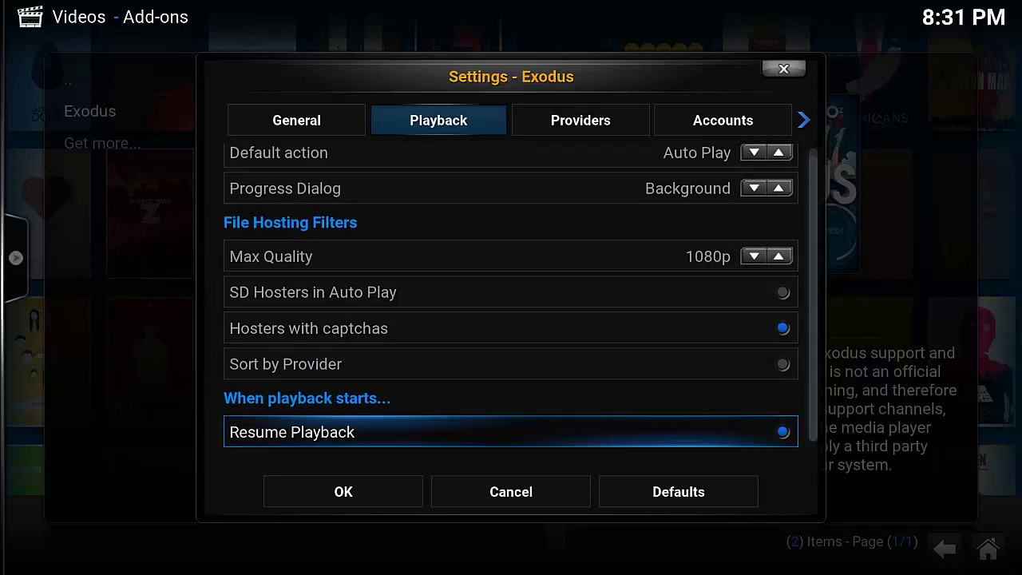
pyautogui.press('Up')
pyautogui.press('Up')
pyautogui.press('Up')
pyautogui.press('Up')
pyautogui.press('Up')
pyautogui.press('Up')
pyautogui.press('Up')
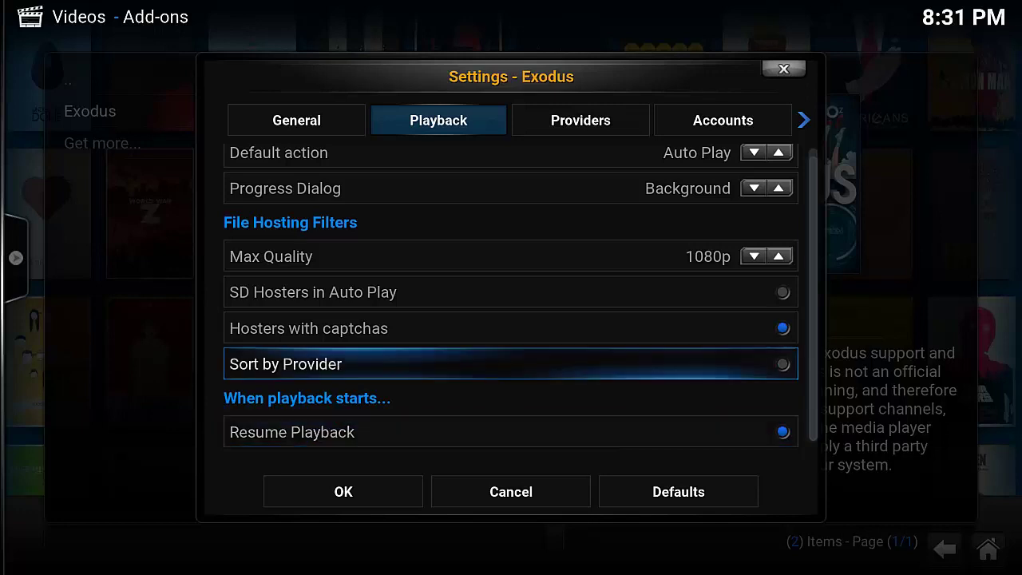
# - Review the provider list down to the German section, checking which sources are turned off
pyautogui.press('Right')
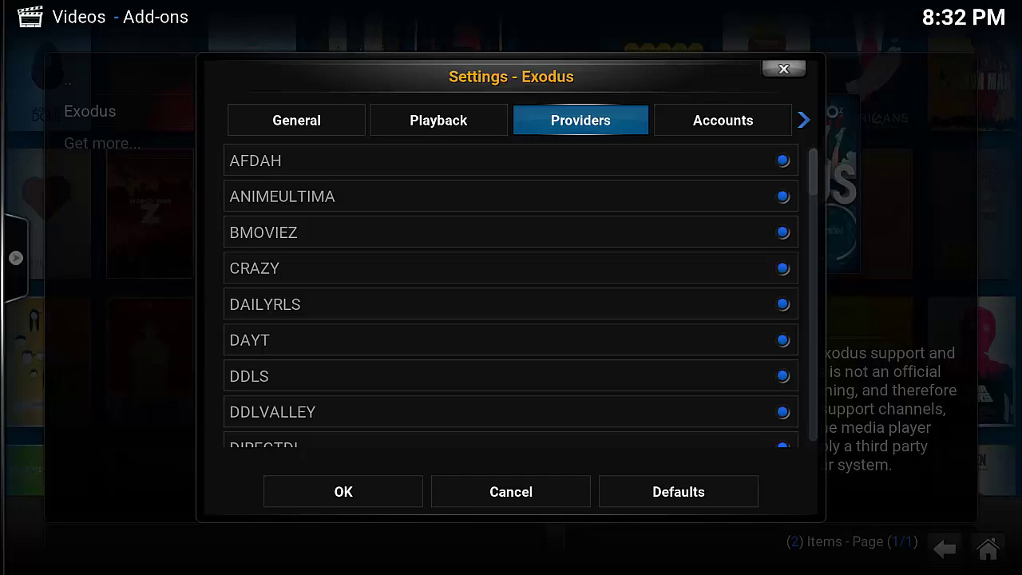
pyautogui.click(512, 197)
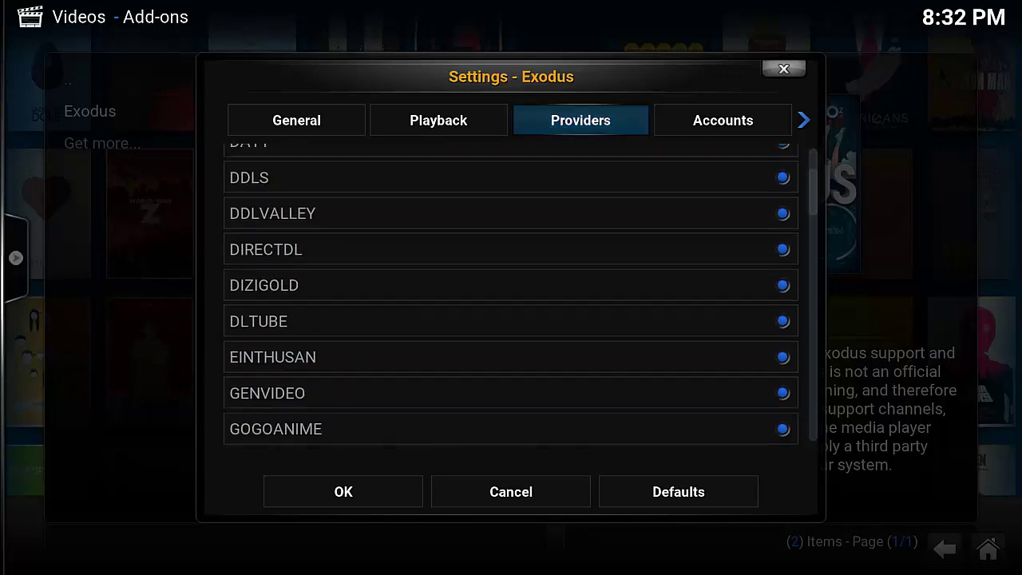
pyautogui.press('Down')
pyautogui.press('Down')
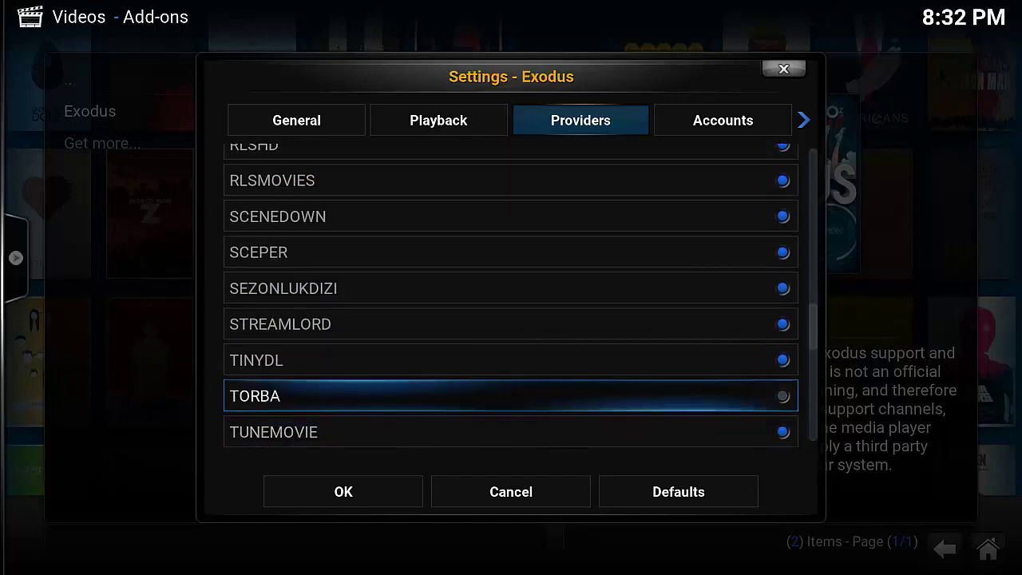
pyautogui.press('Down')
pyautogui.press('Down')
pyautogui.press('Down')
pyautogui.press('Down')
pyautogui.press('Down')
pyautogui.press('Up')
pyautogui.press('Down')
pyautogui.press('Down')
pyautogui.press('Down')
pyautogui.press('Down')
pyautogui.press('Down')
pyautogui.press('Down')
pyautogui.press('Down')
pyautogui.press('Down')
pyautogui.press('Down')
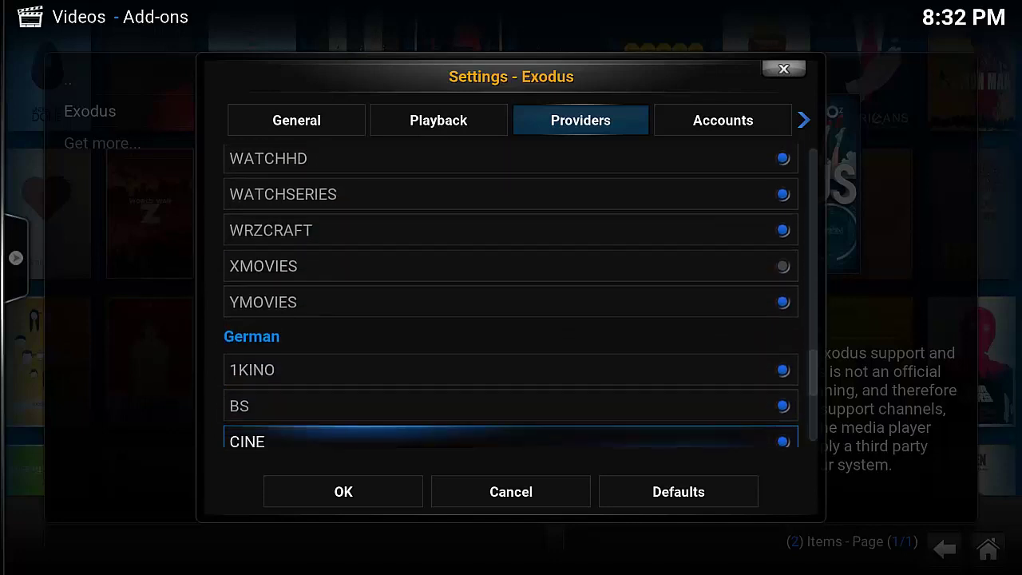
pyautogui.press('Down')
pyautogui.press('Down')
pyautogui.press('Up')
pyautogui.press('Up')
pyautogui.press('Up')
pyautogui.press('Down')
pyautogui.press('Up')
pyautogui.press('Up')
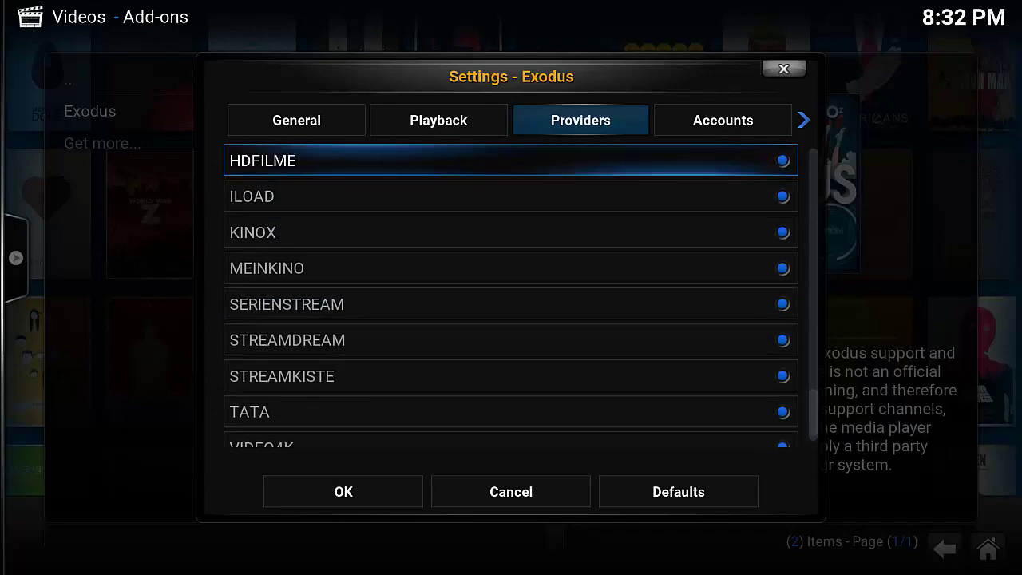
# - Save the changed add-on settings and open Exodus
pyautogui.click(376, 495)
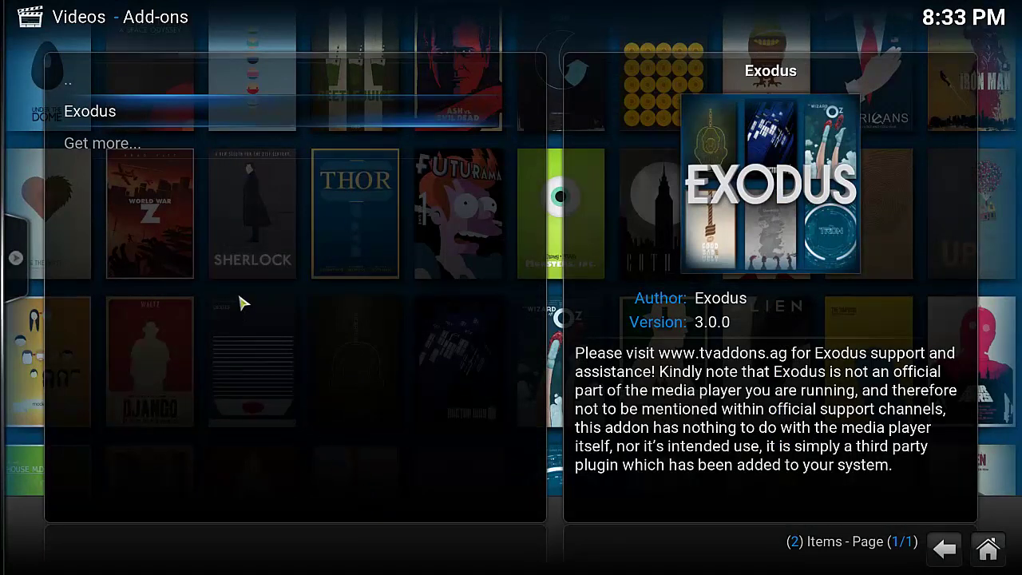
pyautogui.press('Return')
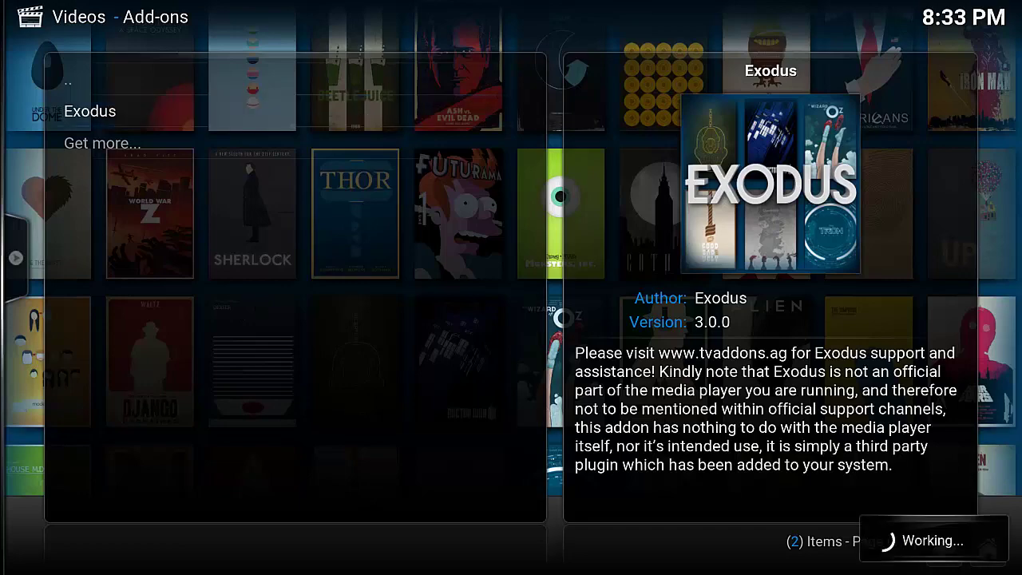
# - Open the Most Popular list in the Movies section
pyautogui.press('Down')
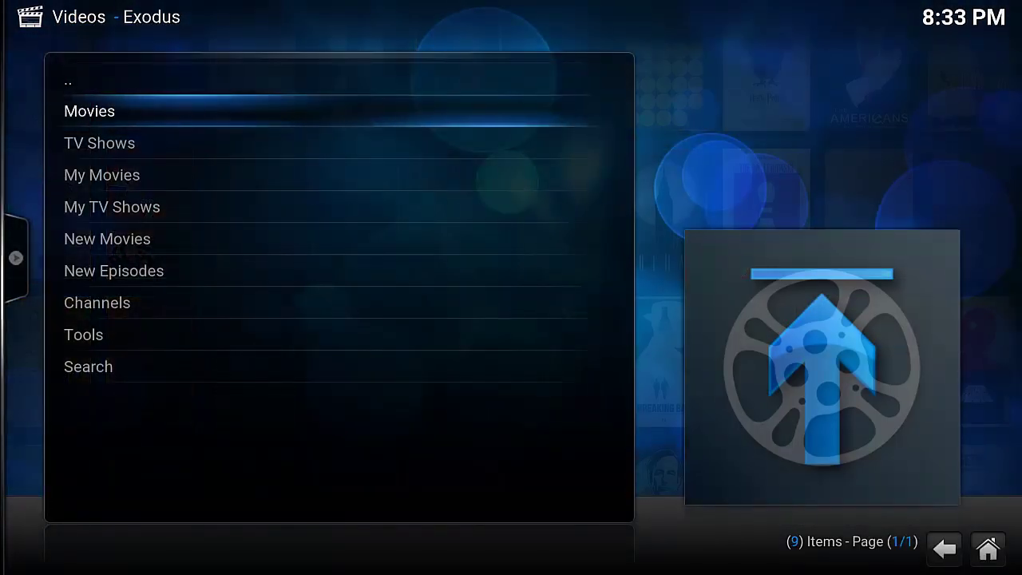
pyautogui.press('Return')
pyautogui.press('Down')
pyautogui.press('Down')
pyautogui.press('Down')
pyautogui.press('Down')
pyautogui.press('Down')
pyautogui.press('Down')
pyautogui.press('Down')
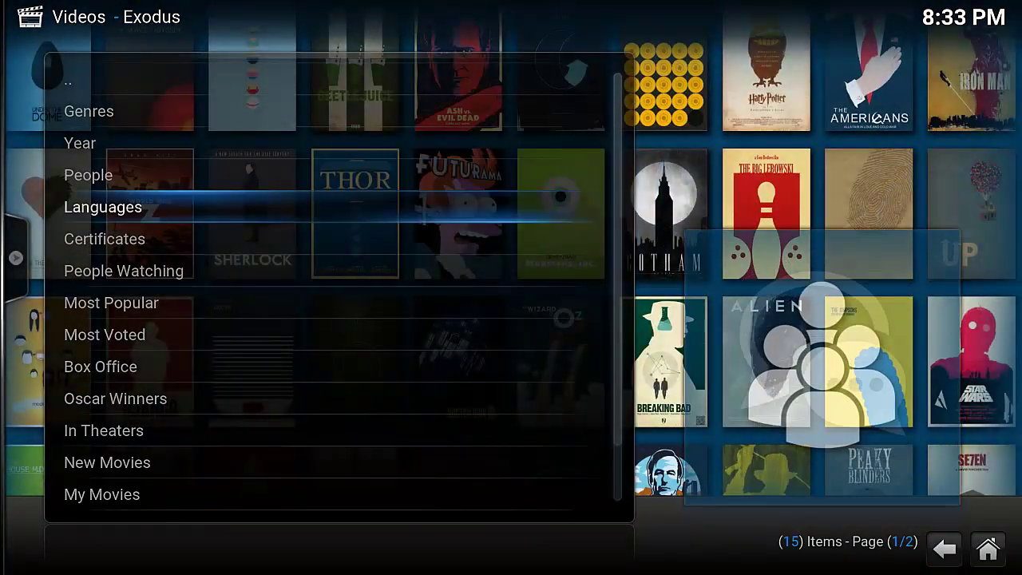
pyautogui.press('Return')
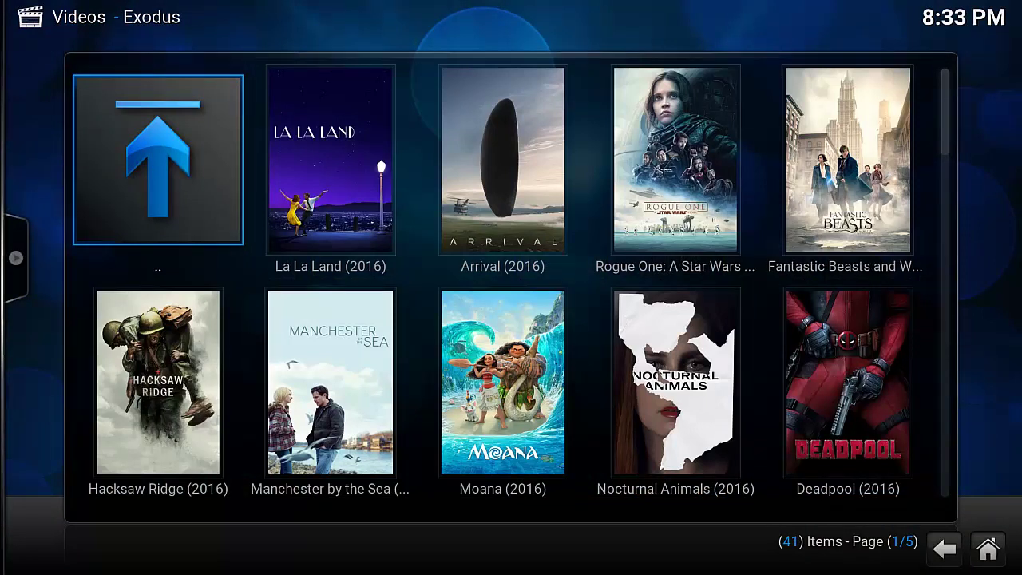
# - Play Deadpool (2016) from the movie list to test auto play, and stop the playback
pyautogui.press('Right')
pyautogui.press('Right')
pyautogui.press('Right')
pyautogui.press('Down')
pyautogui.press('Right')
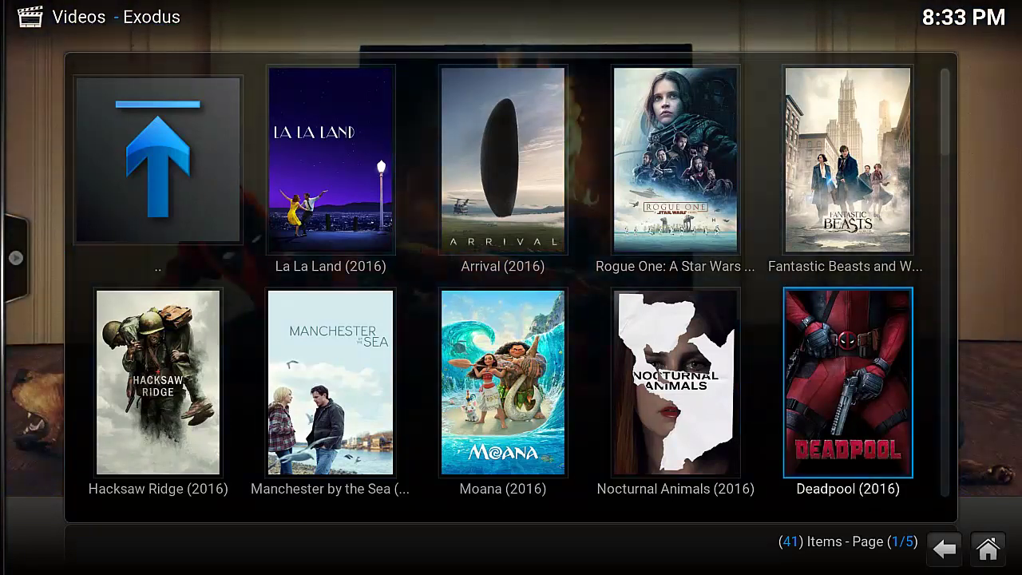
pyautogui.press('Return')
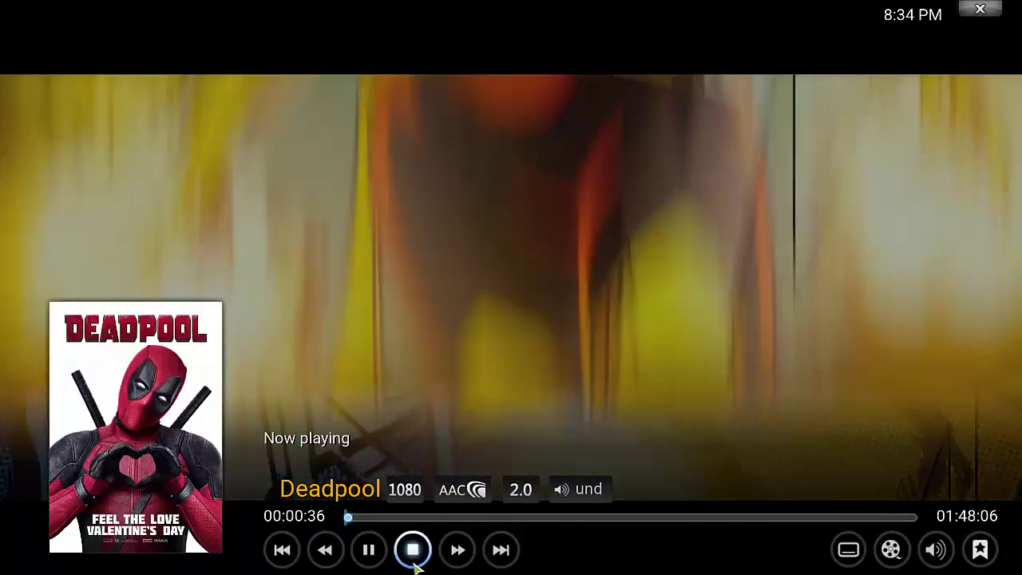
pyautogui.click(413, 551)
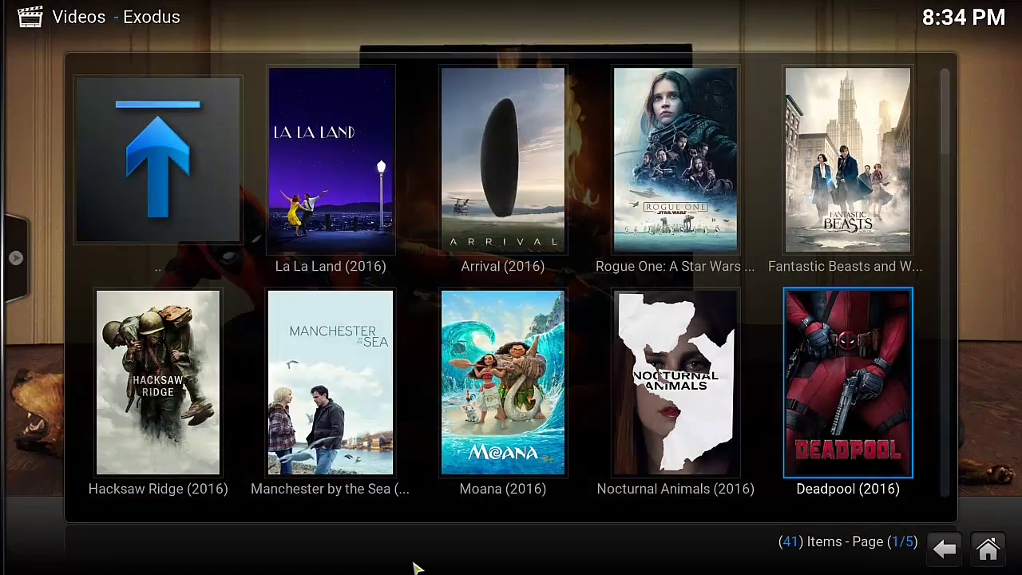